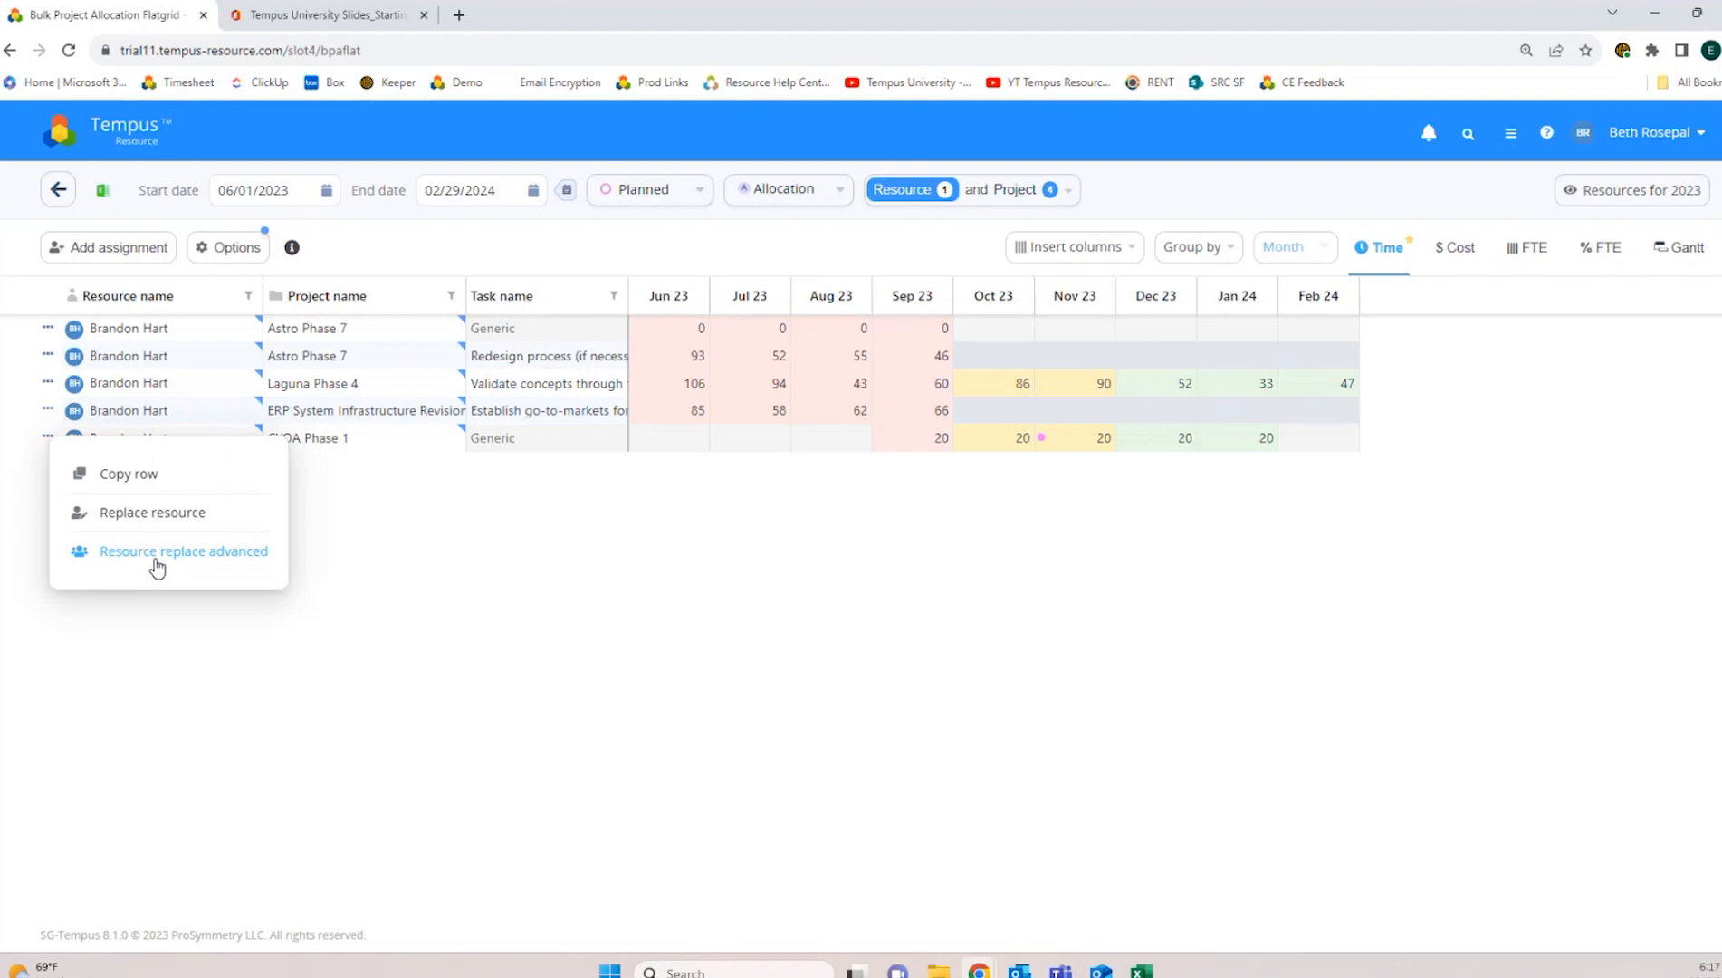
Open the advanced resource replacement for the CYOA Phase 1 assignment and overlay the heatmap on the Net Availability grid
left_click(156, 563)
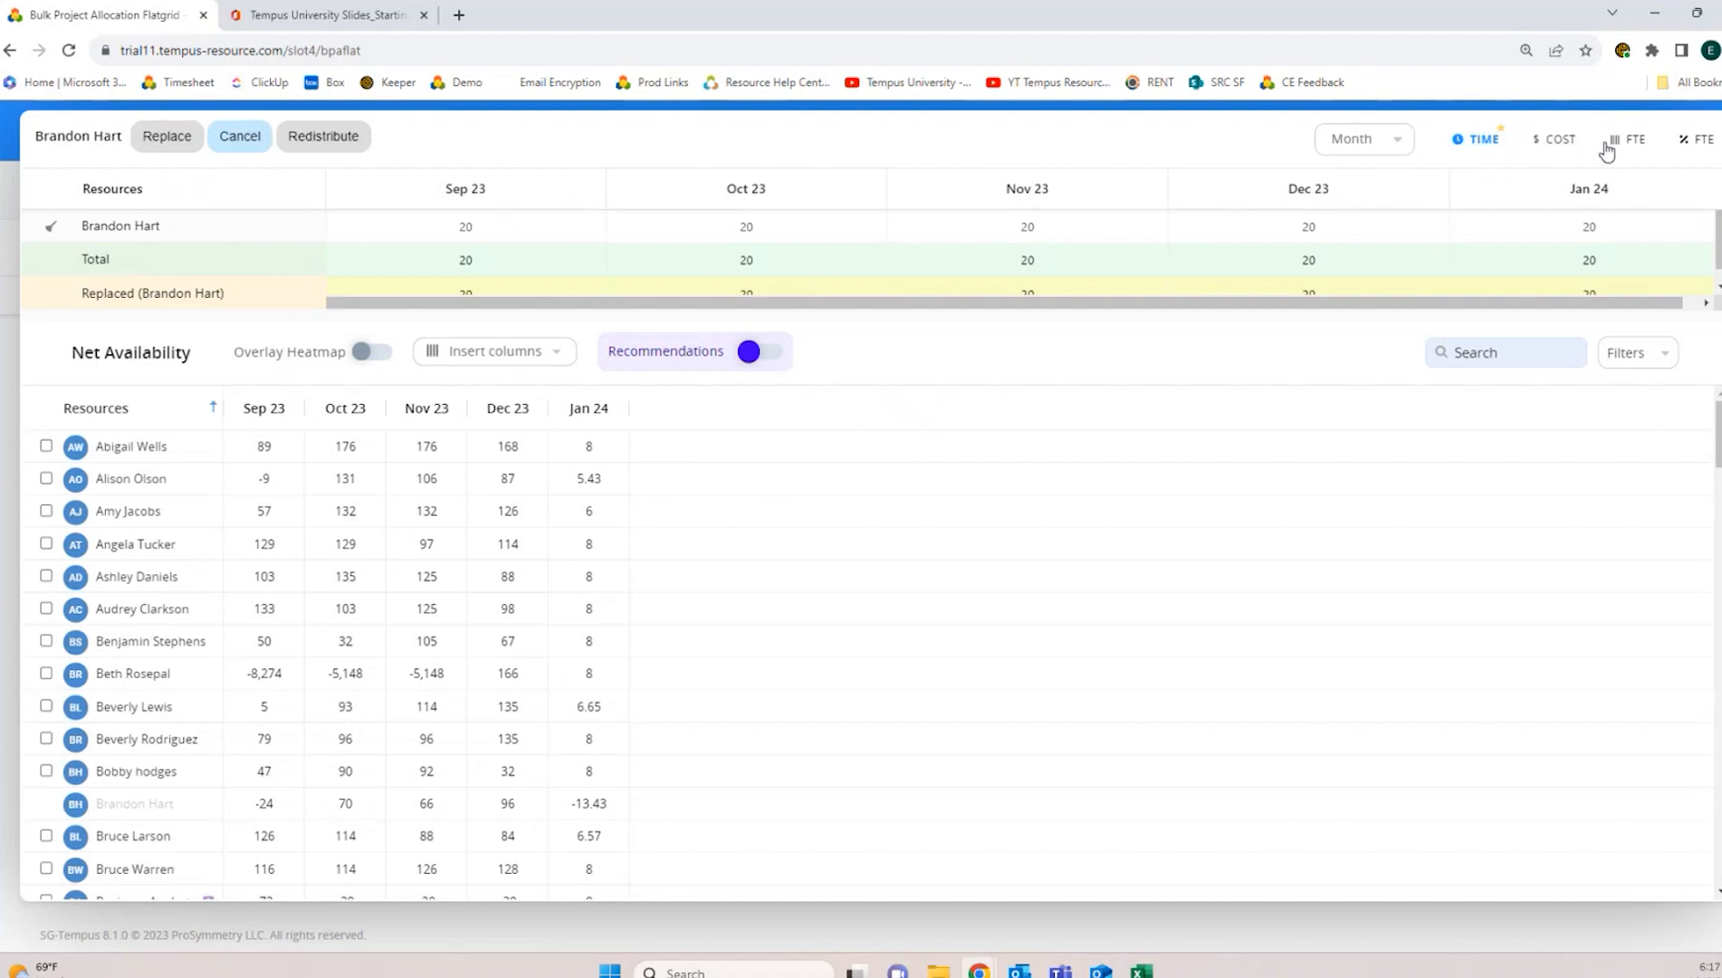
left_click(1399, 145)
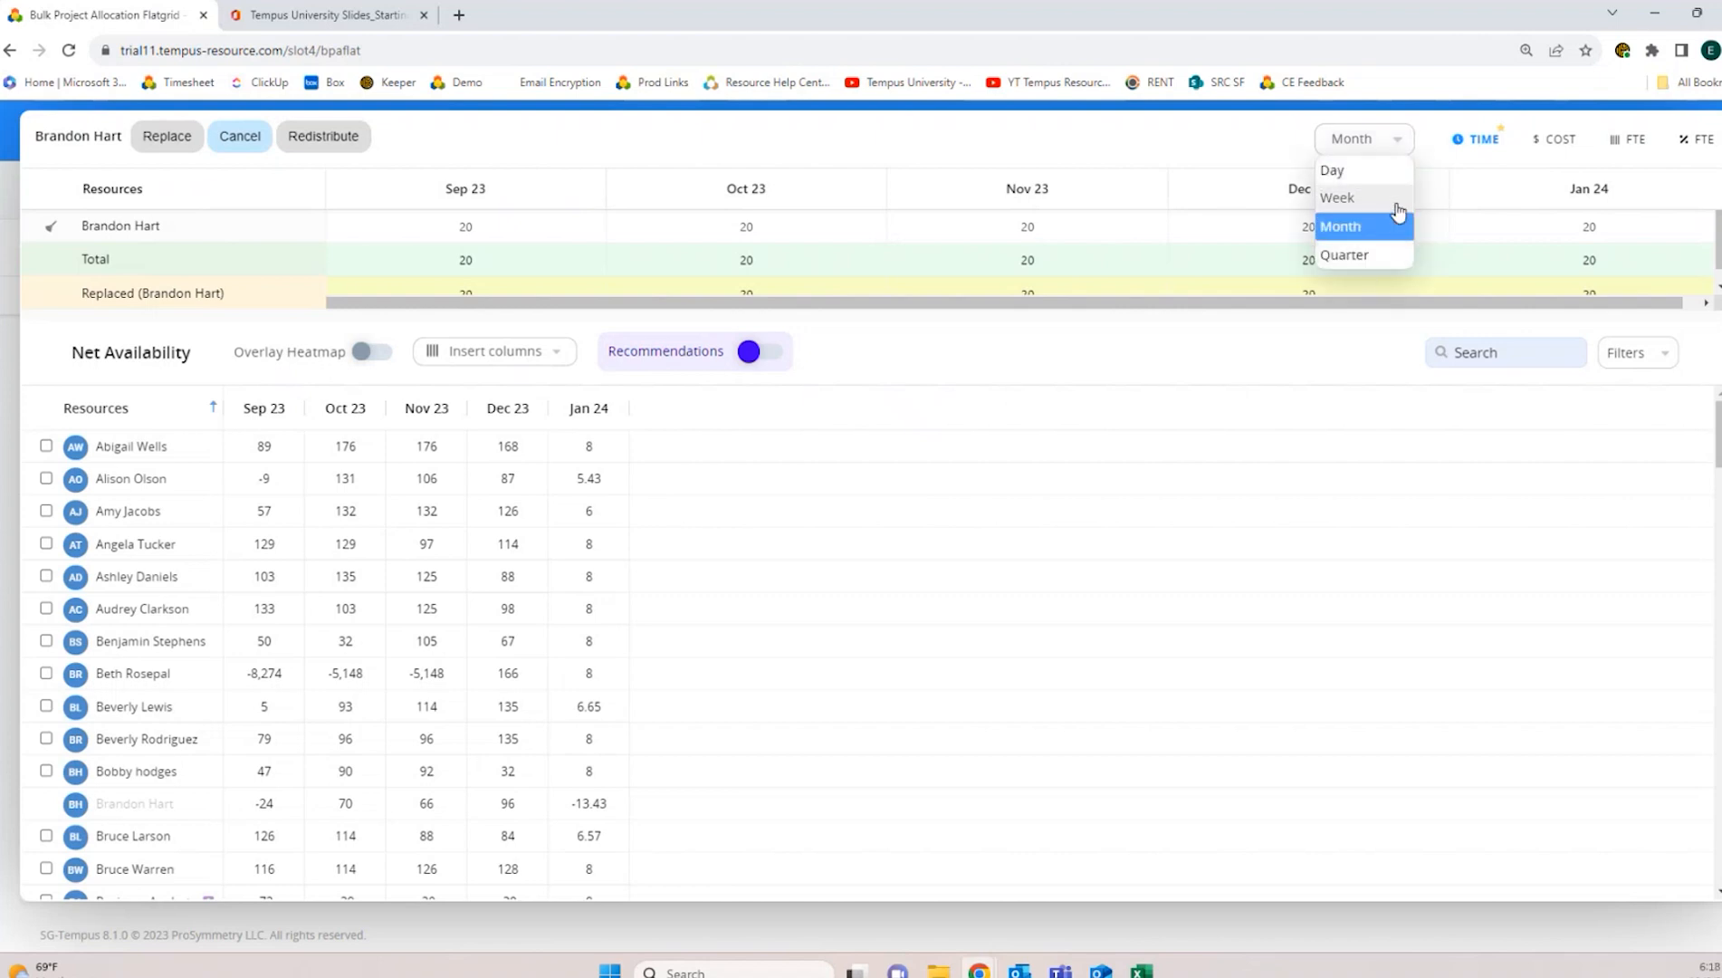
left_click(1075, 370)
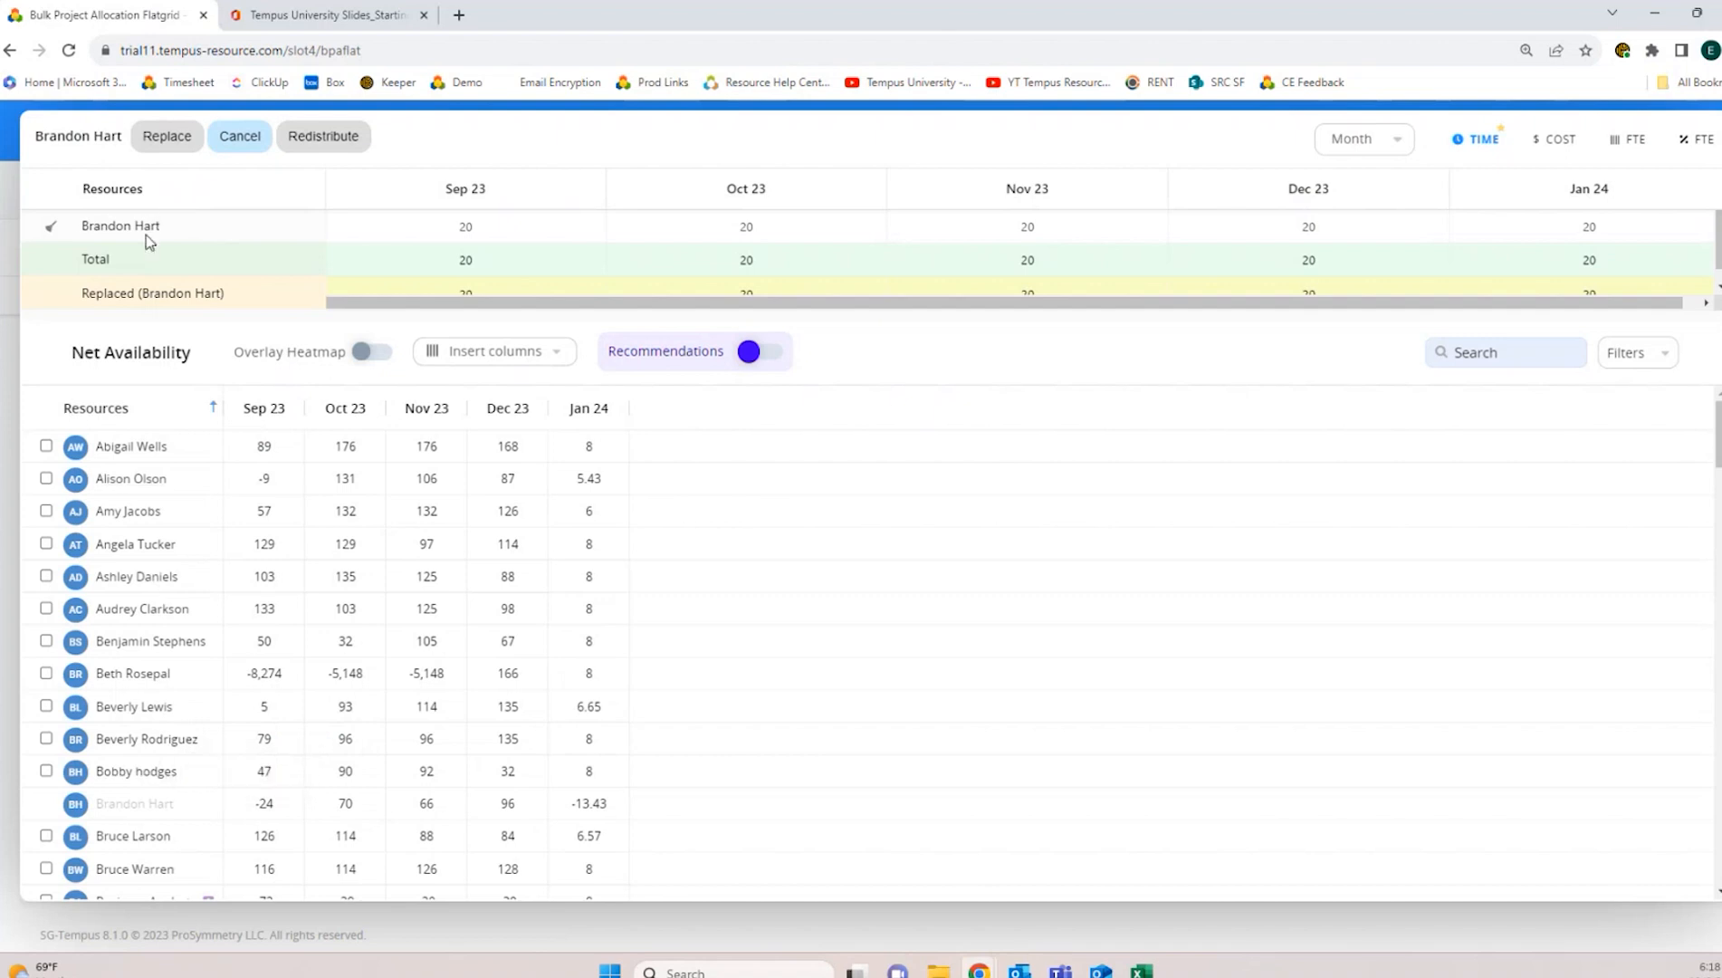
left_click(363, 356)
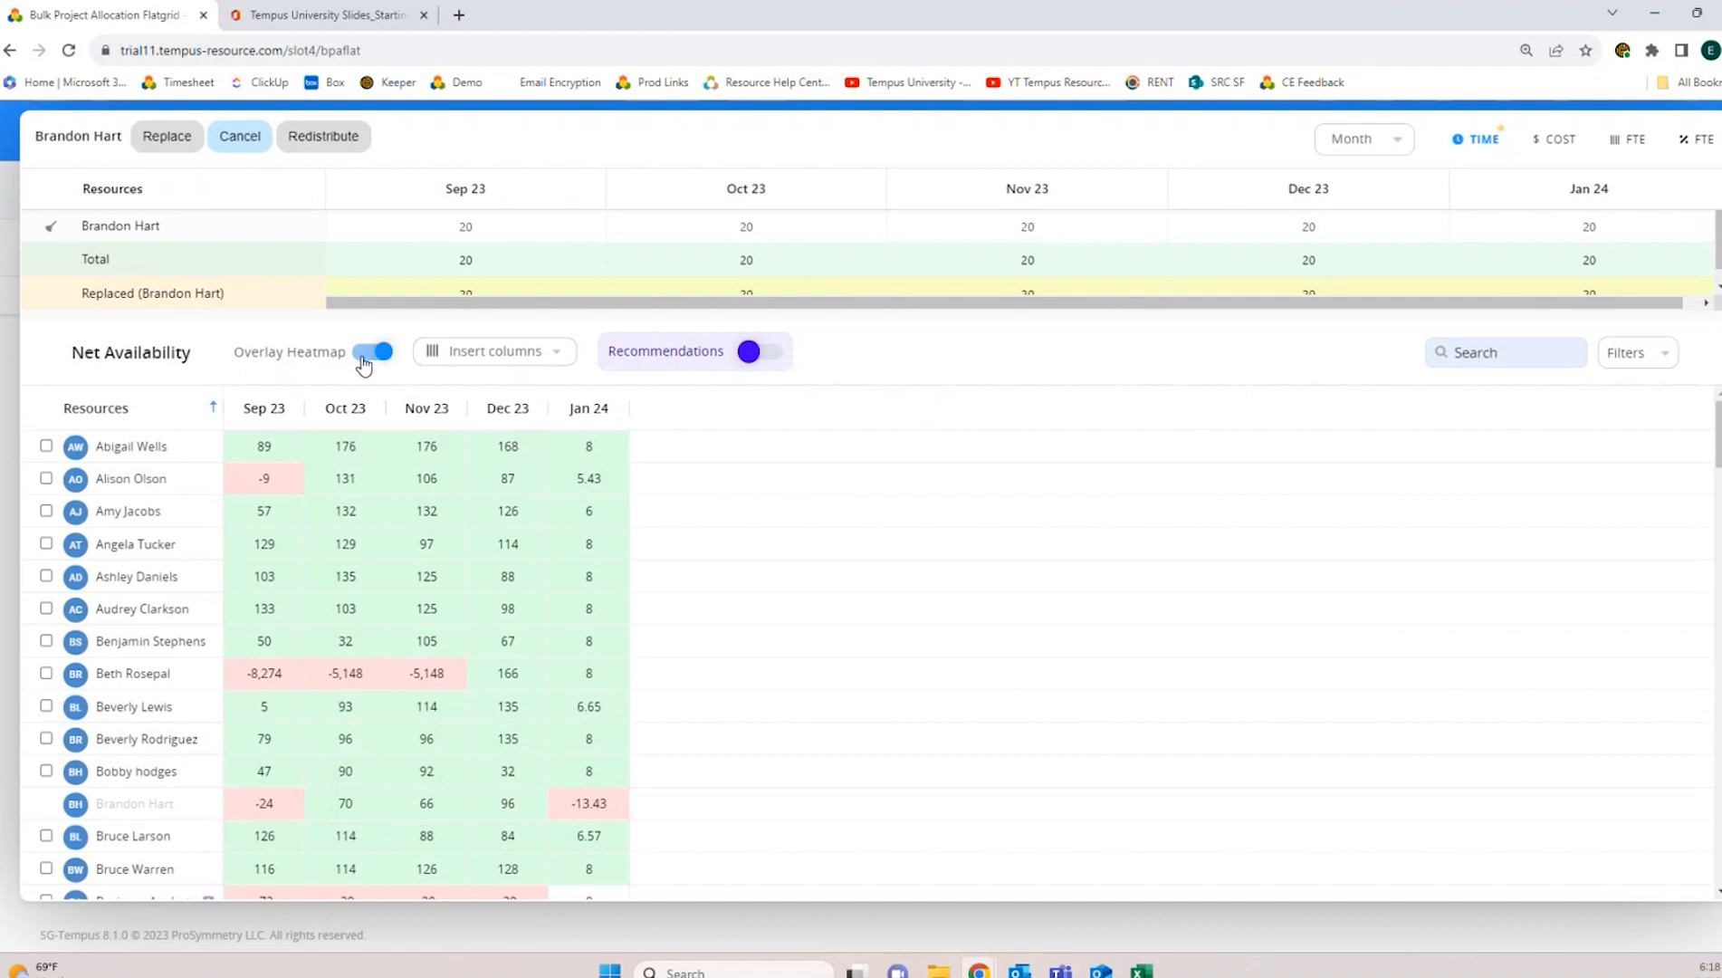
Insert the Department and All columns into the Net Availability grid, and remove them again
left_click(485, 359)
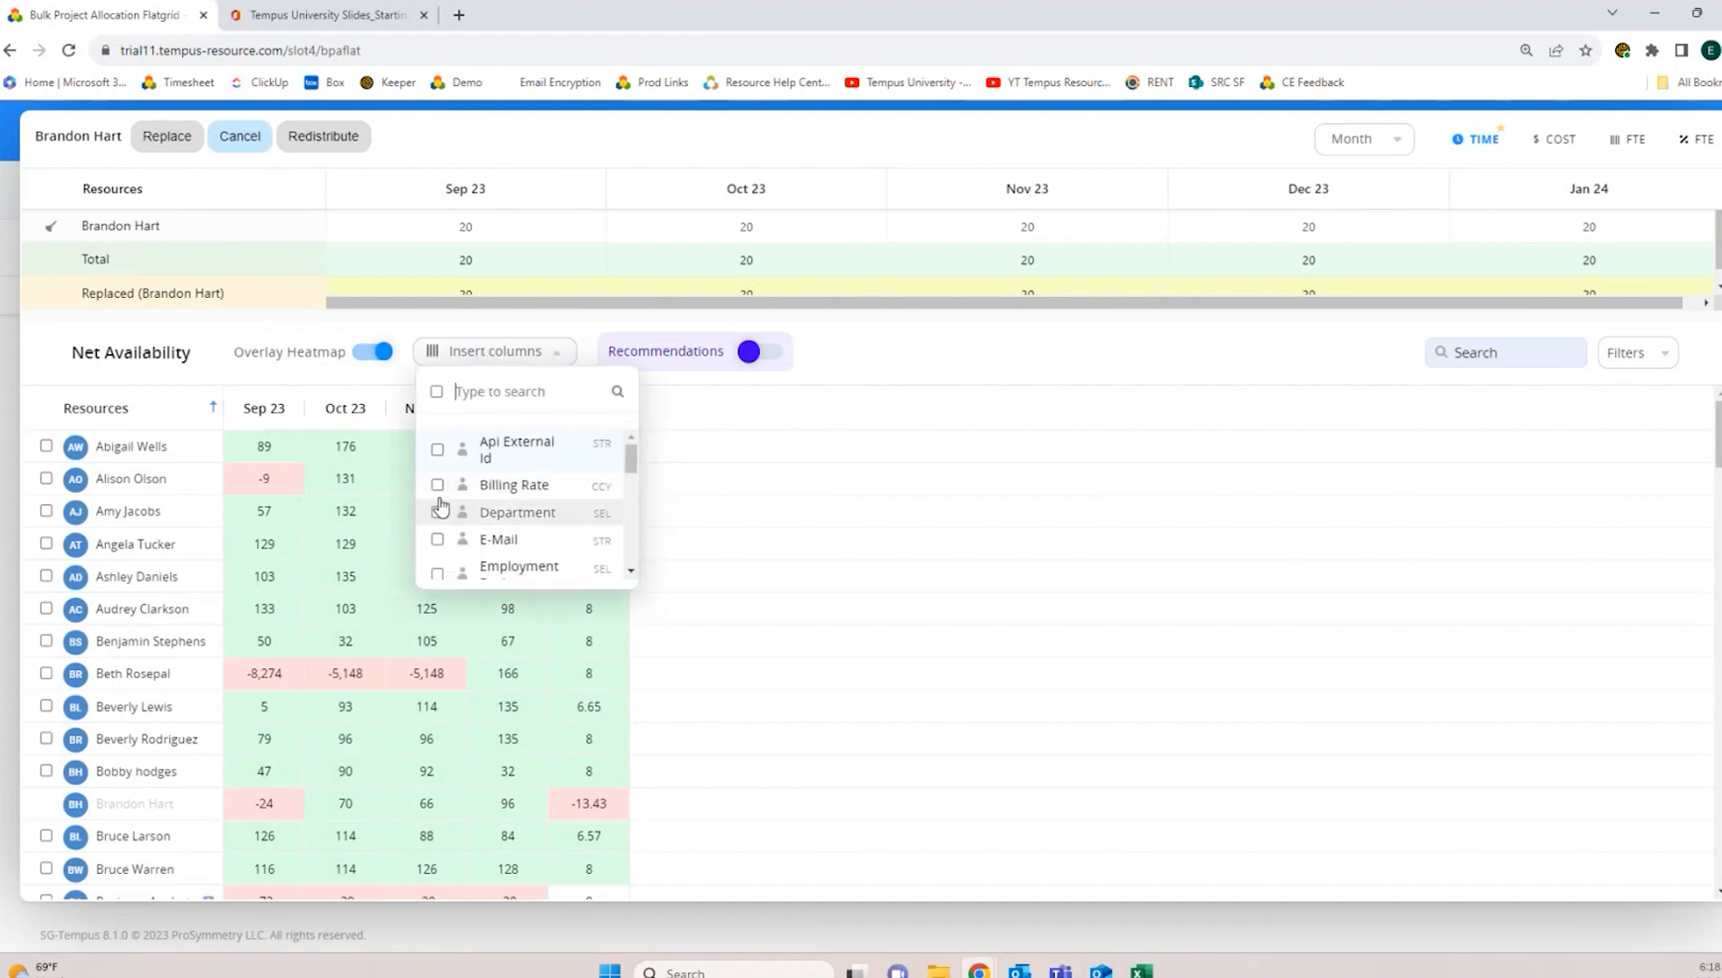
left_click(437, 512)
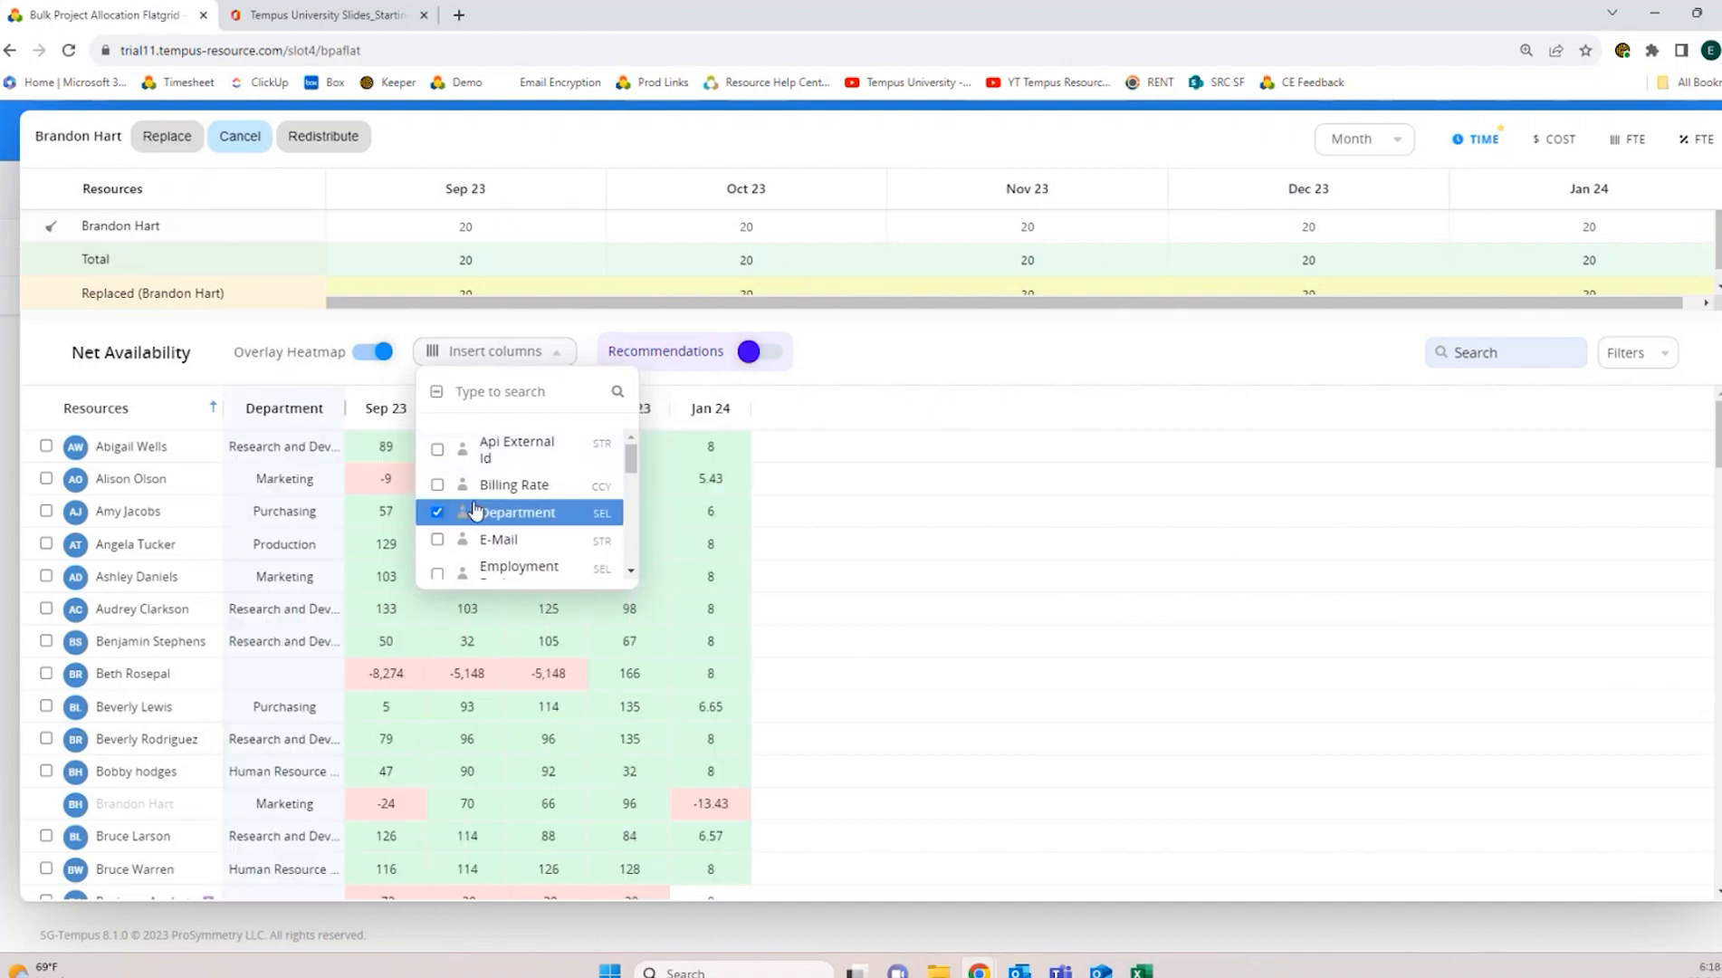
scroll(498, 507, "down", 8)
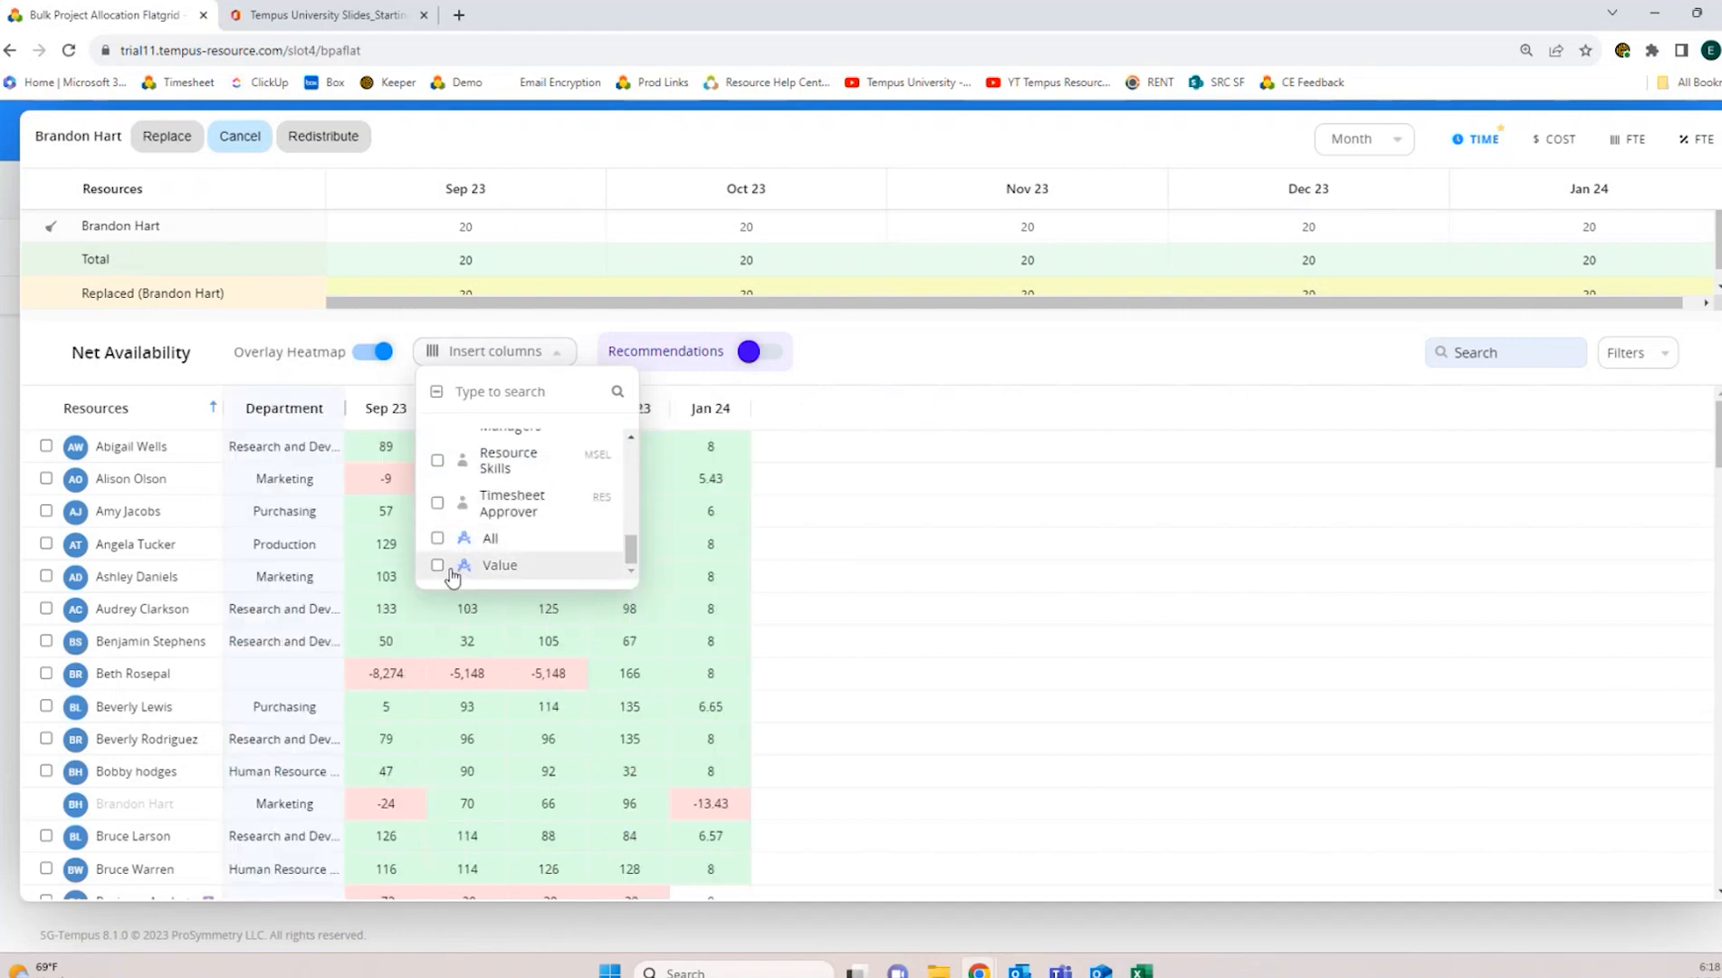
left_click(438, 540)
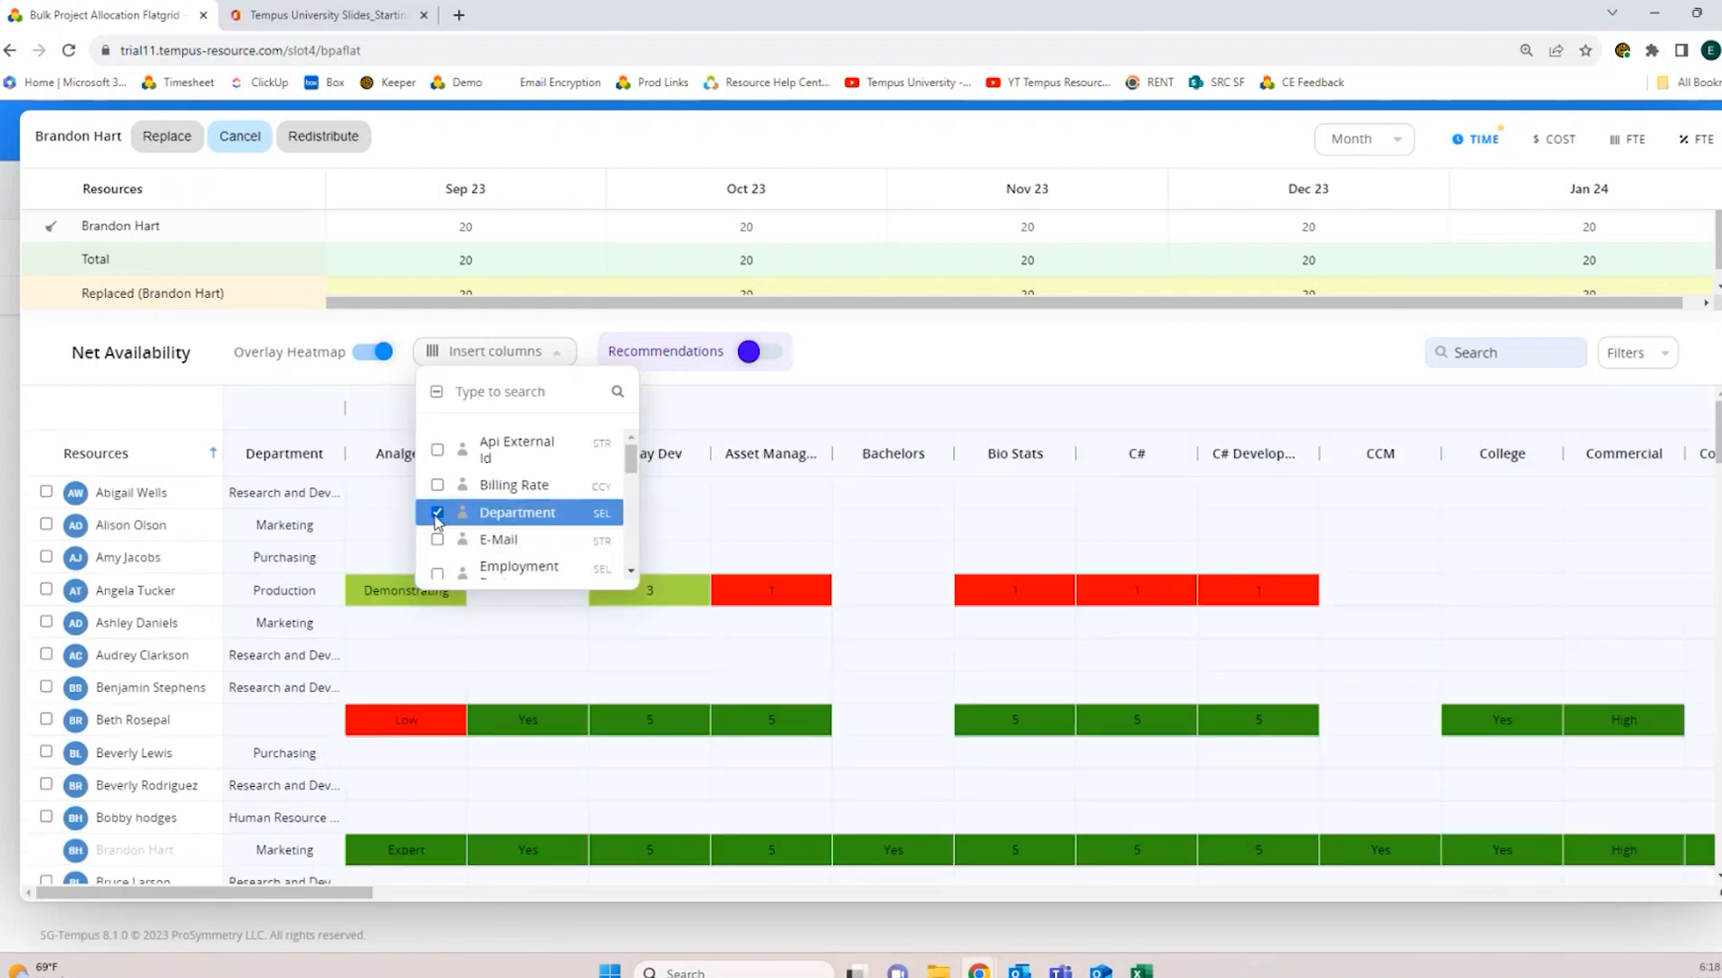
scroll(453, 520, "down", 8)
left_click(464, 525)
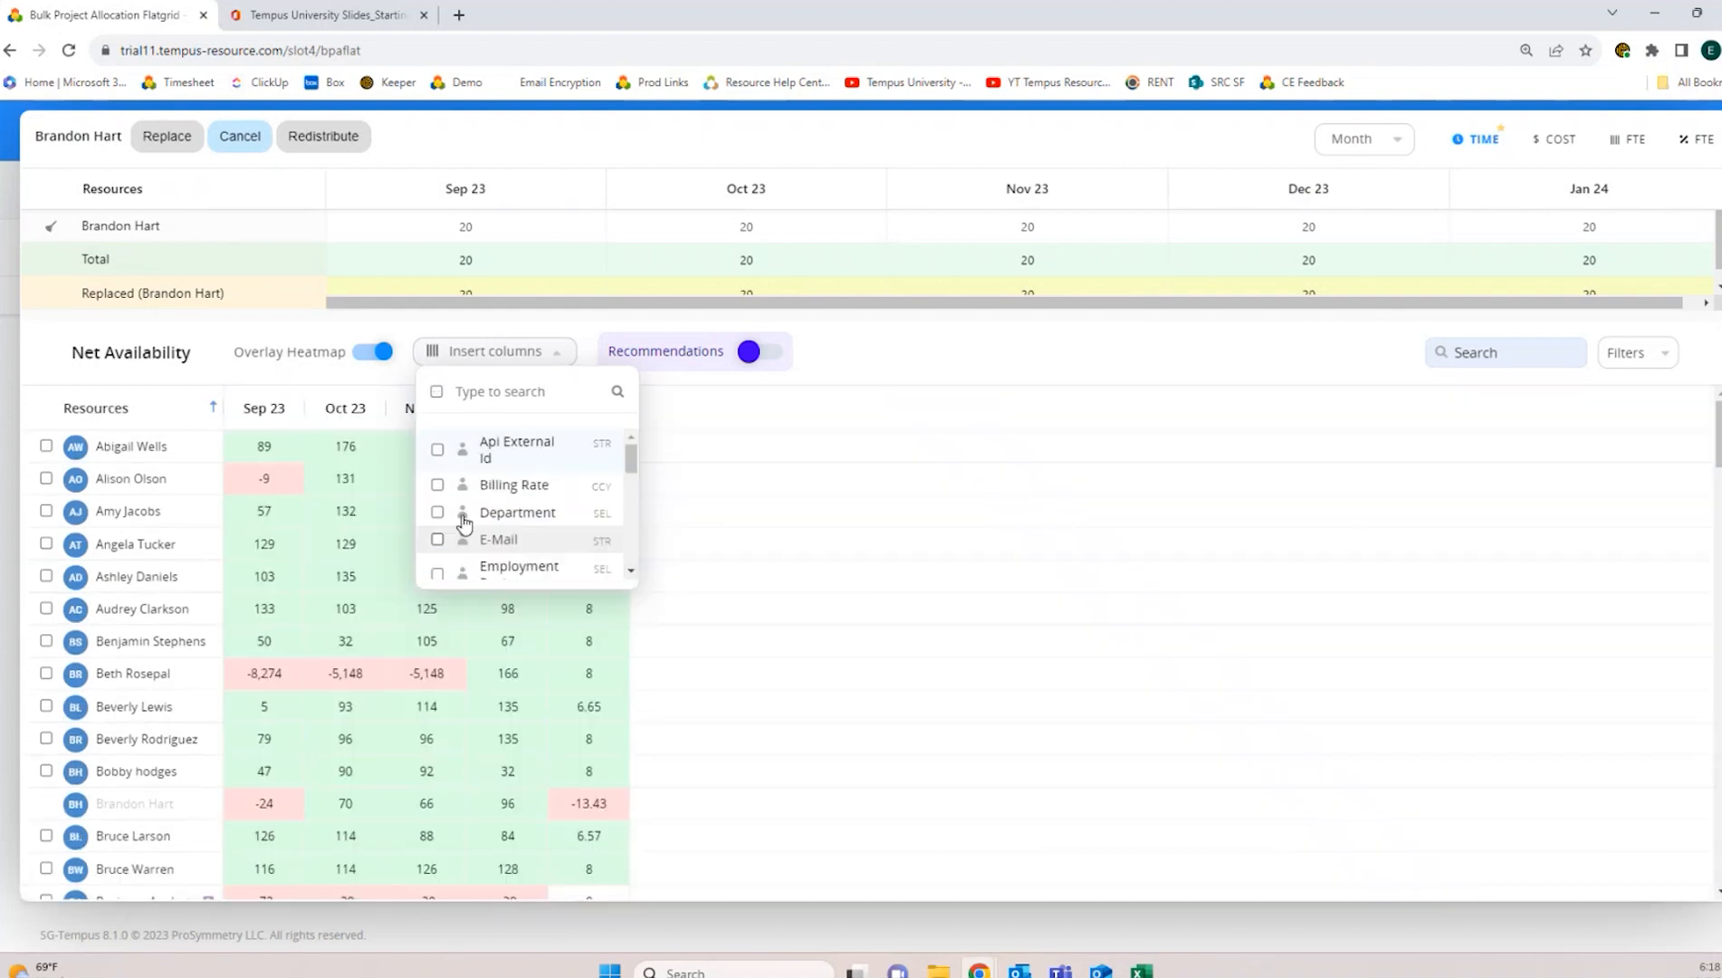
left_click(1662, 354)
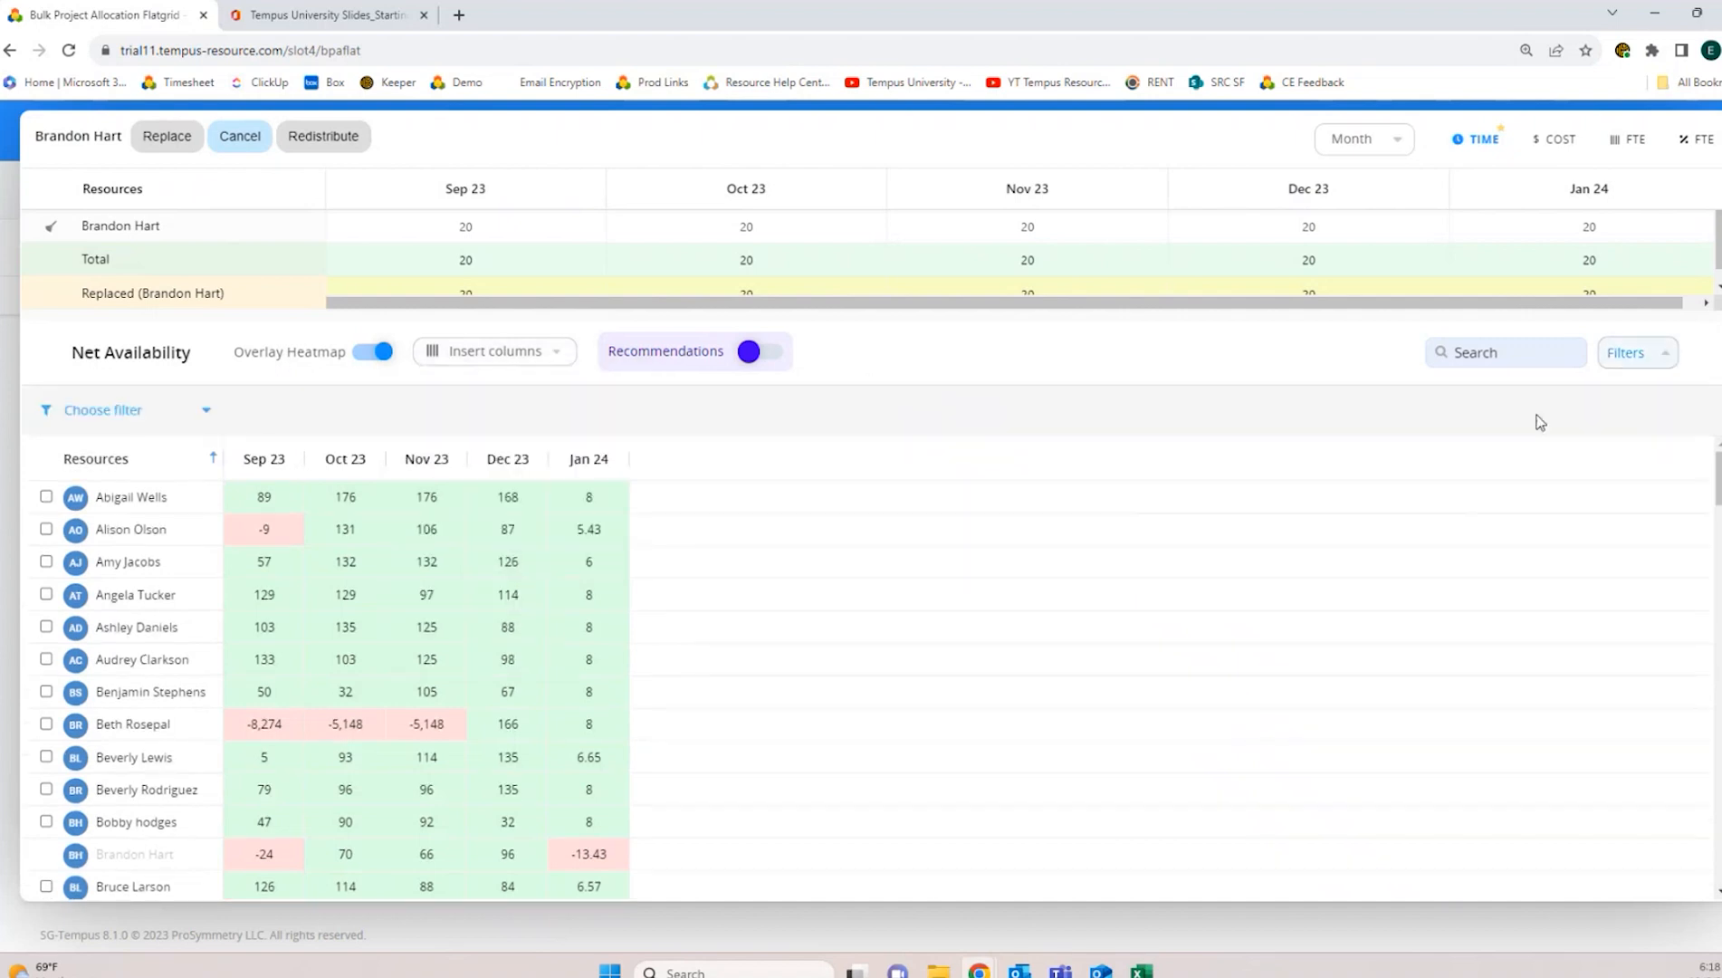
left_click(207, 410)
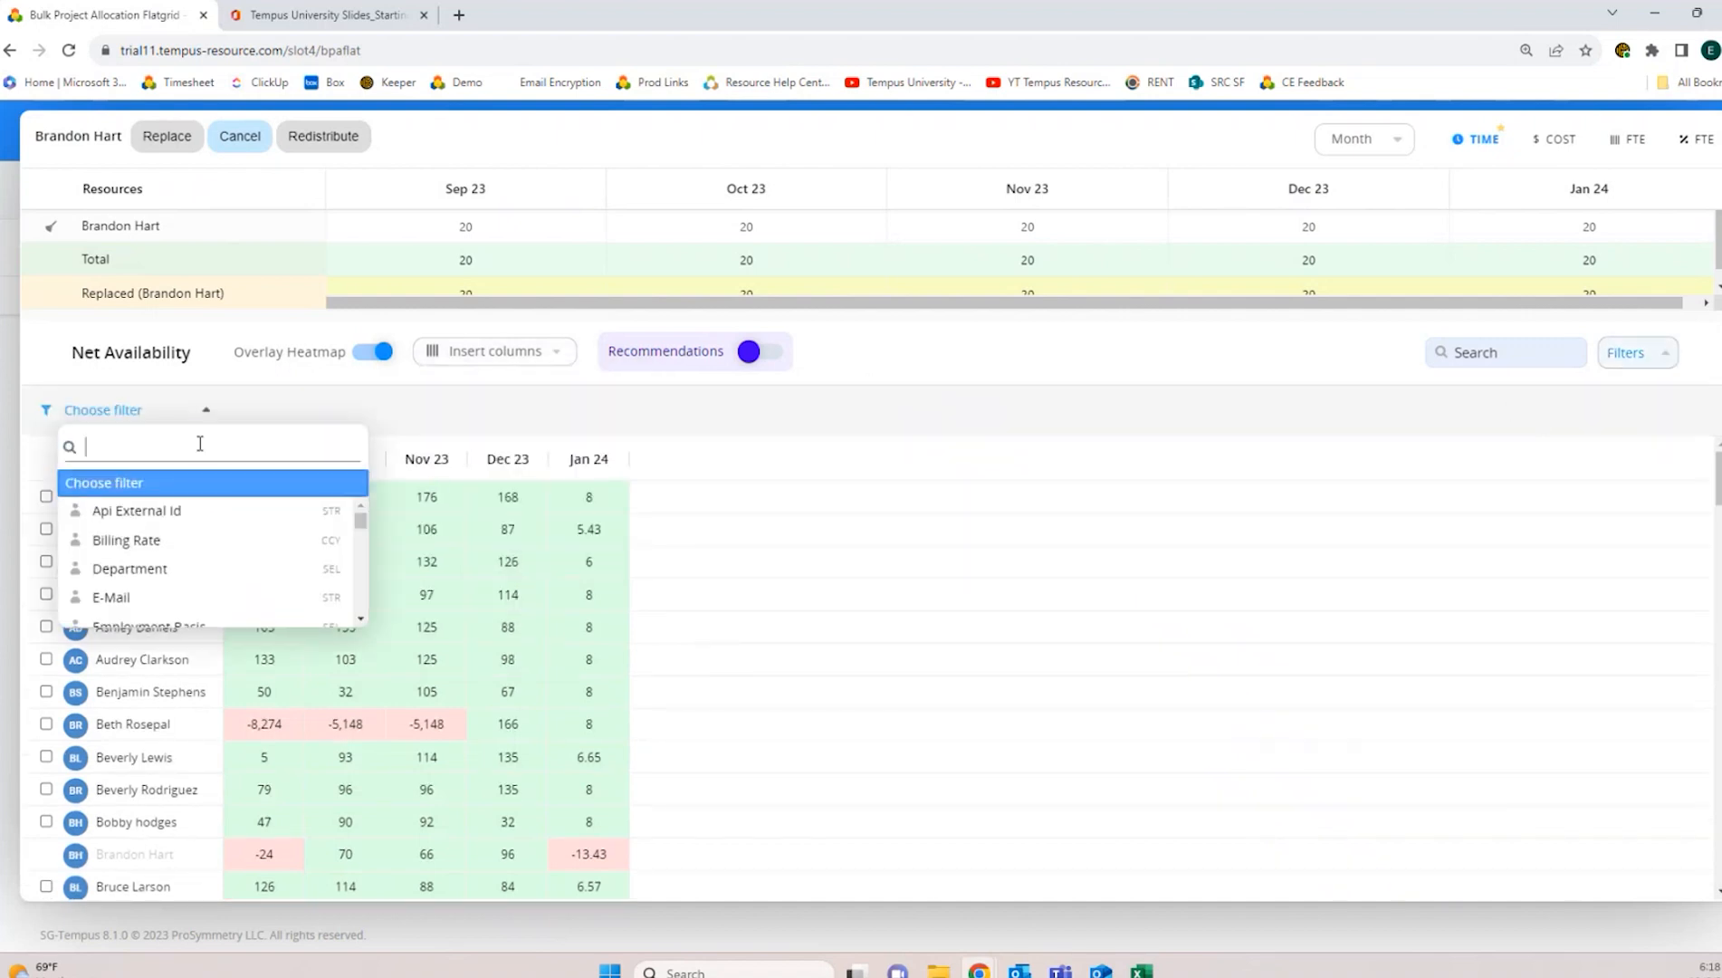
scroll(167, 573, "down", 4)
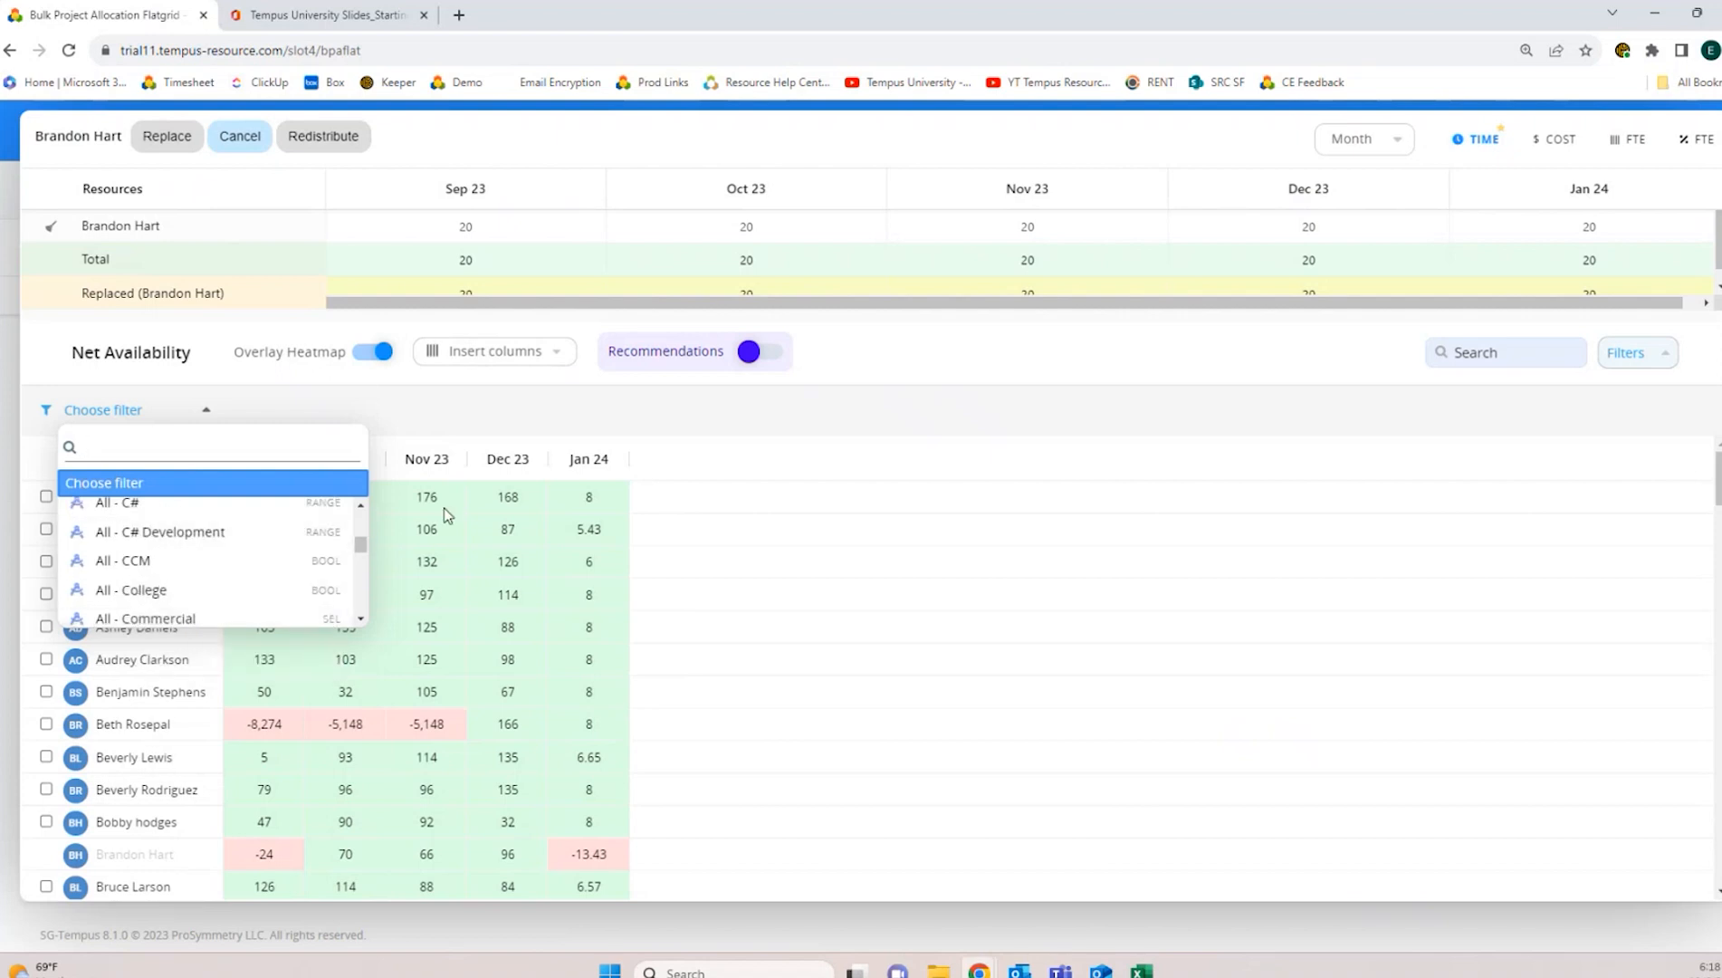
left_click(205, 412)
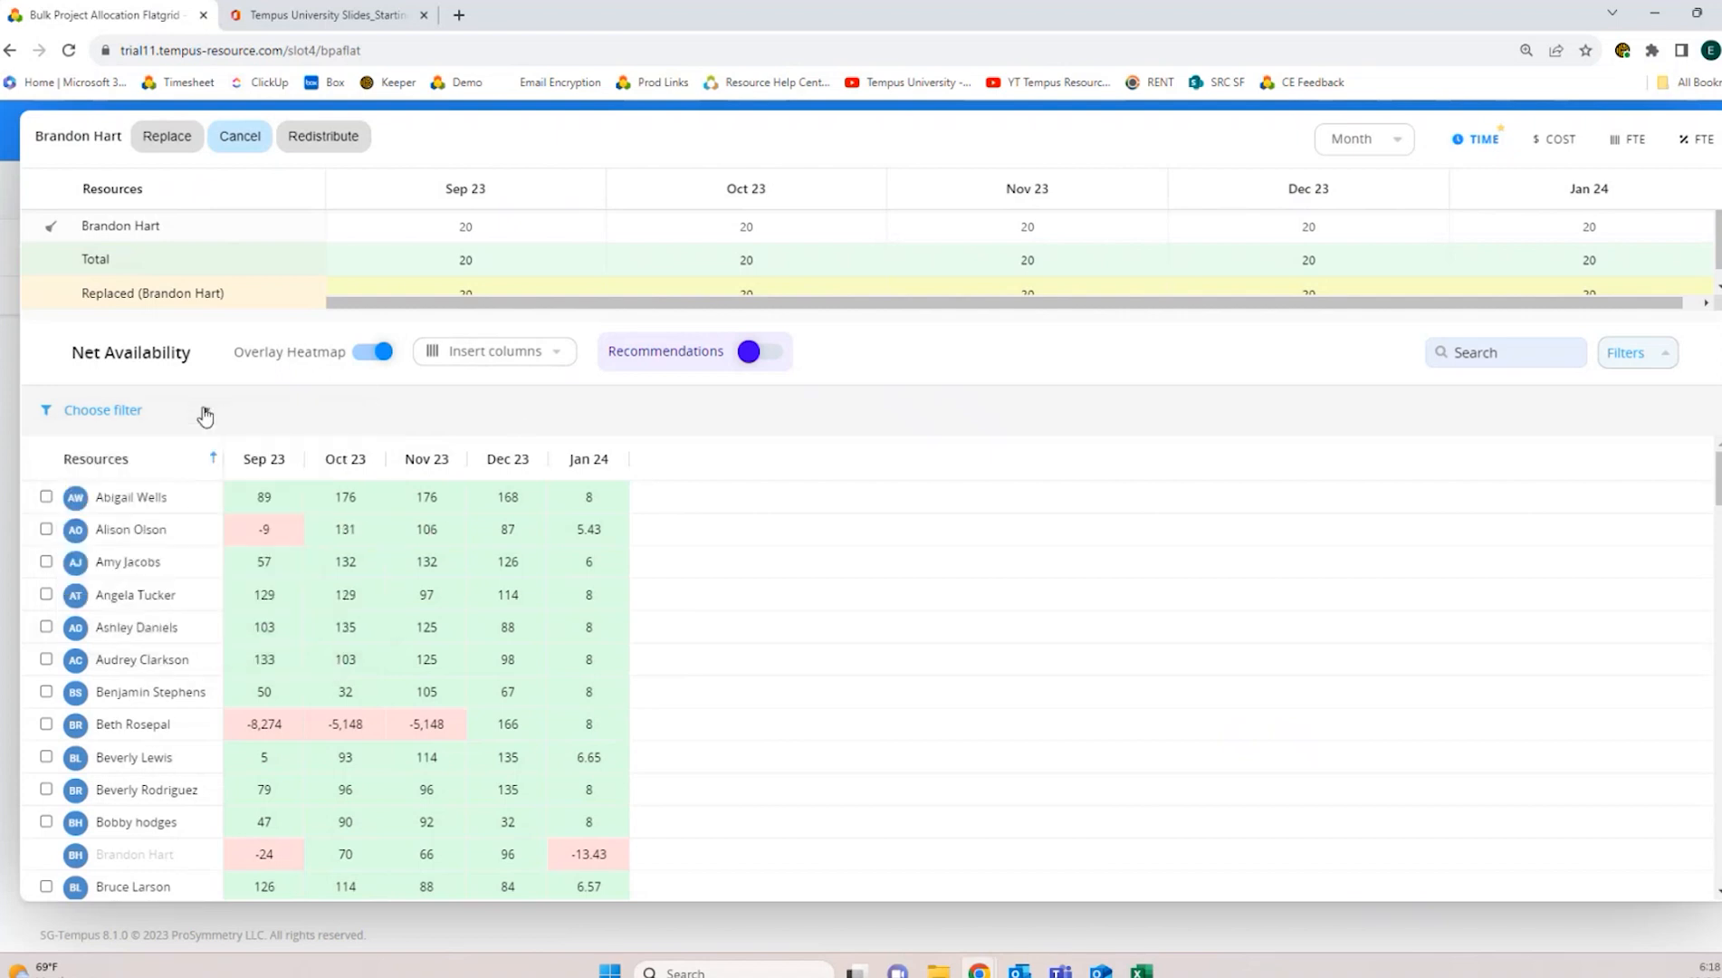
left_click(1668, 356)
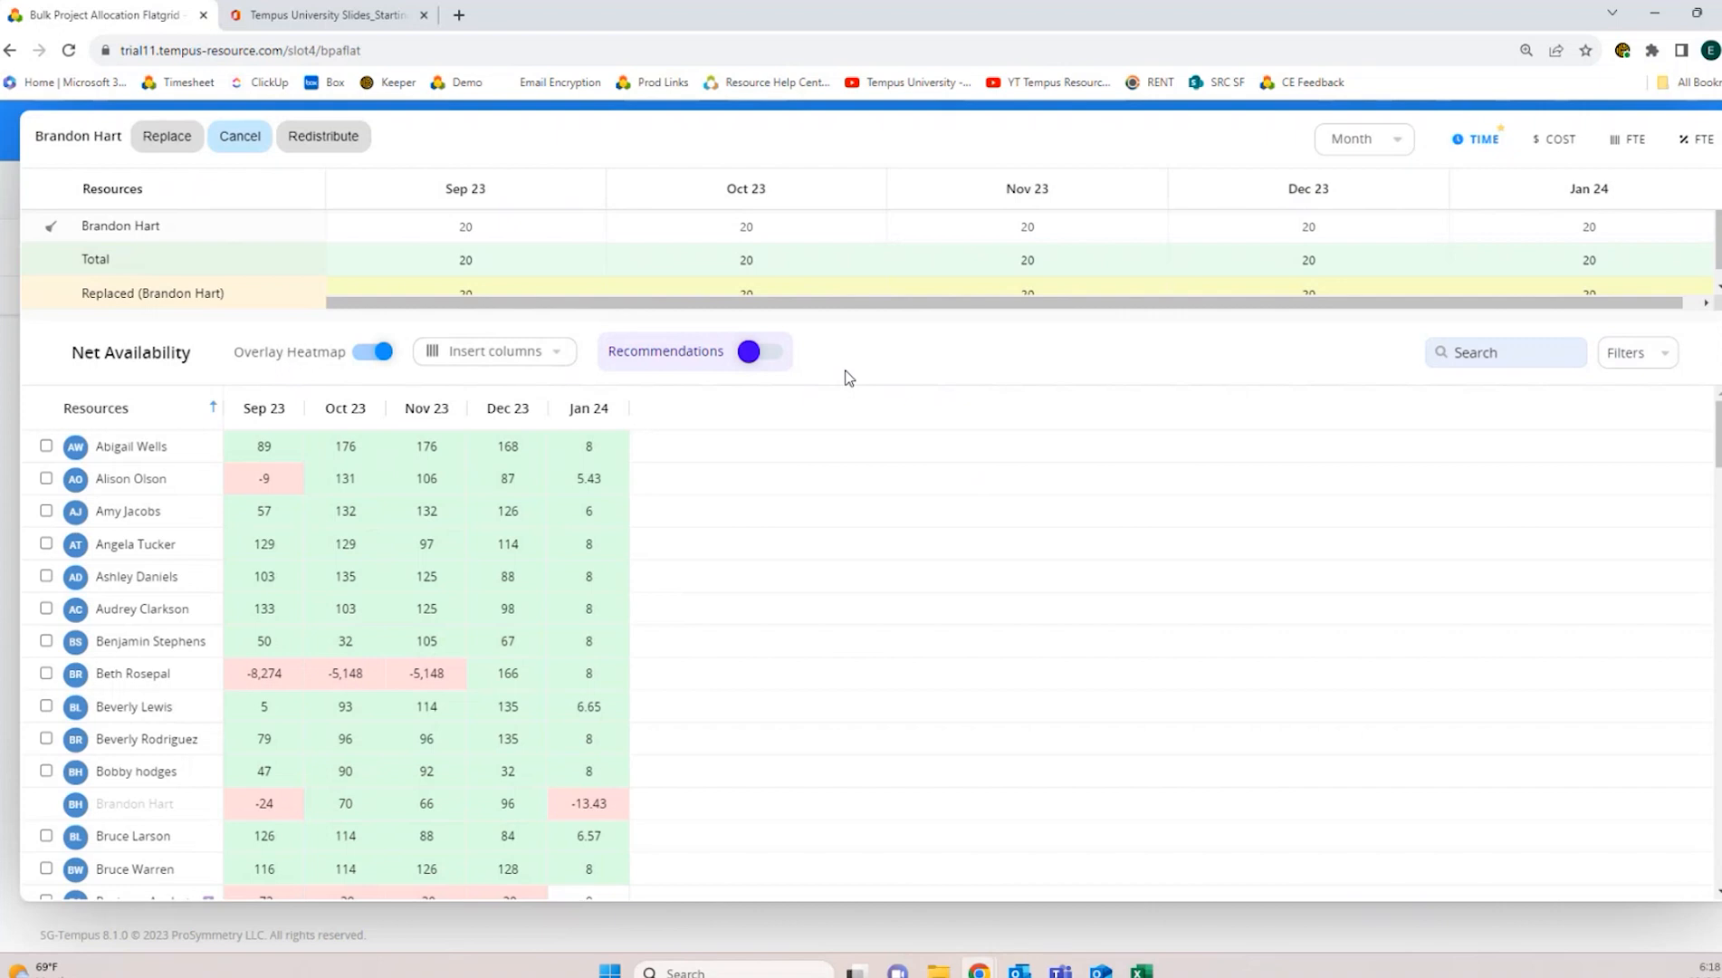
Enable Recommendations, add the highest-ranked recommended resource as replacement, and redistribute the monthly hours to it
left_click(748, 352)
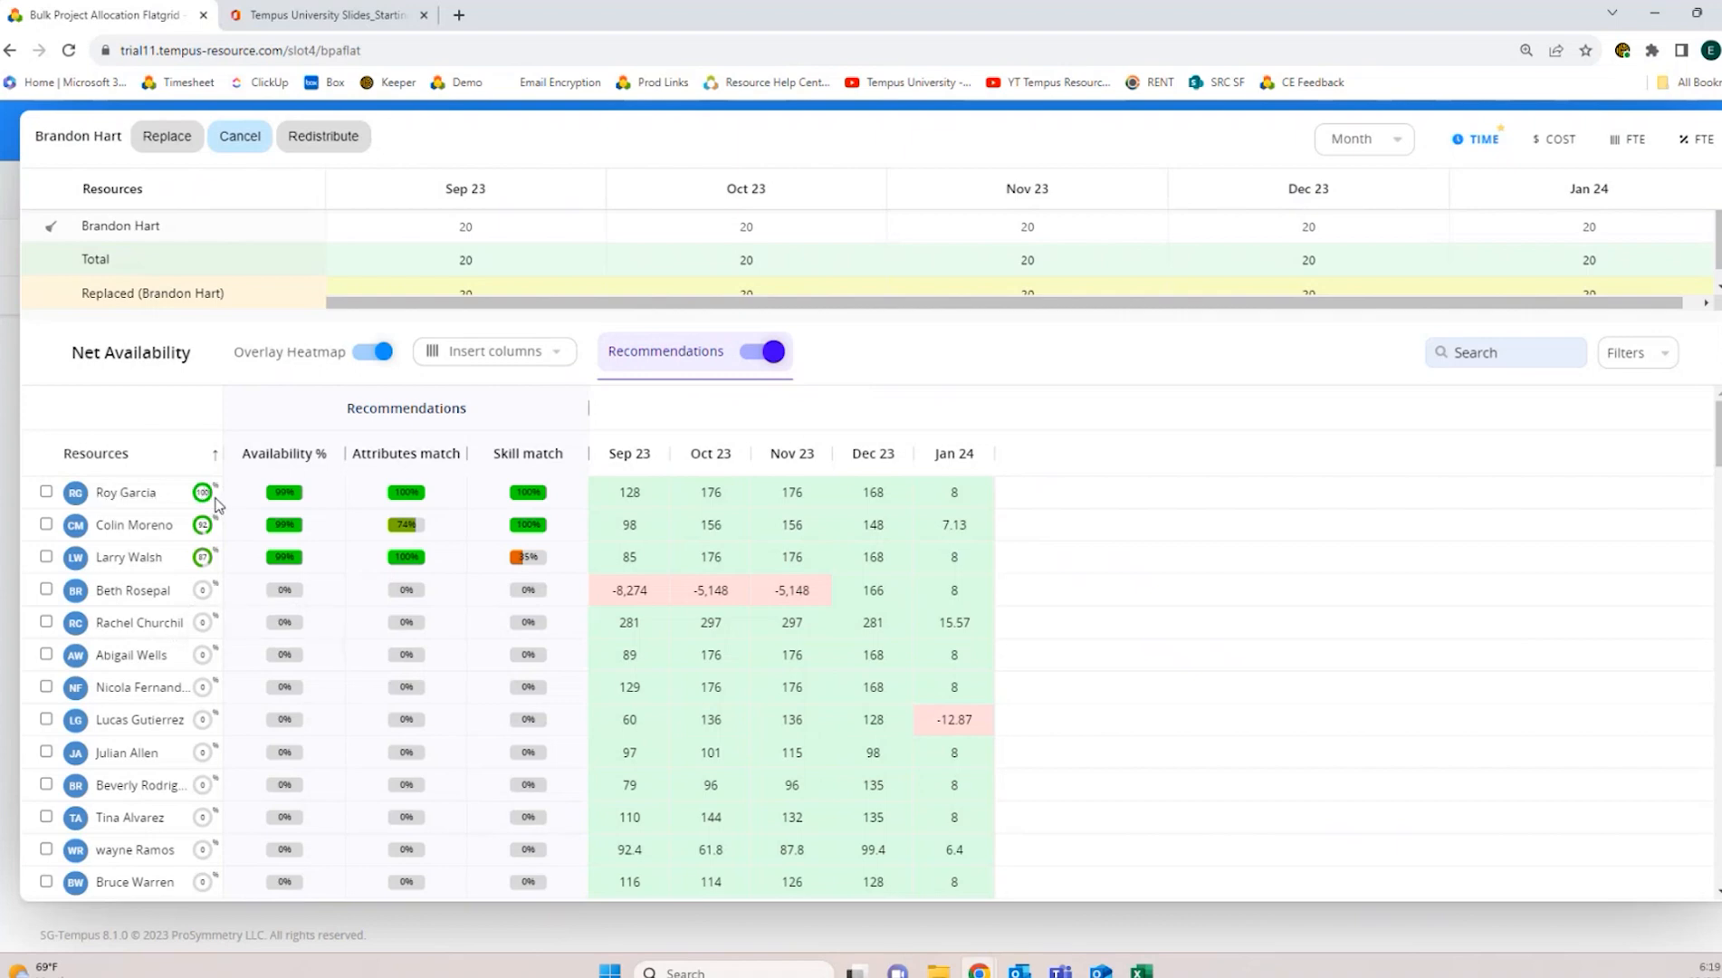
left_click(46, 492)
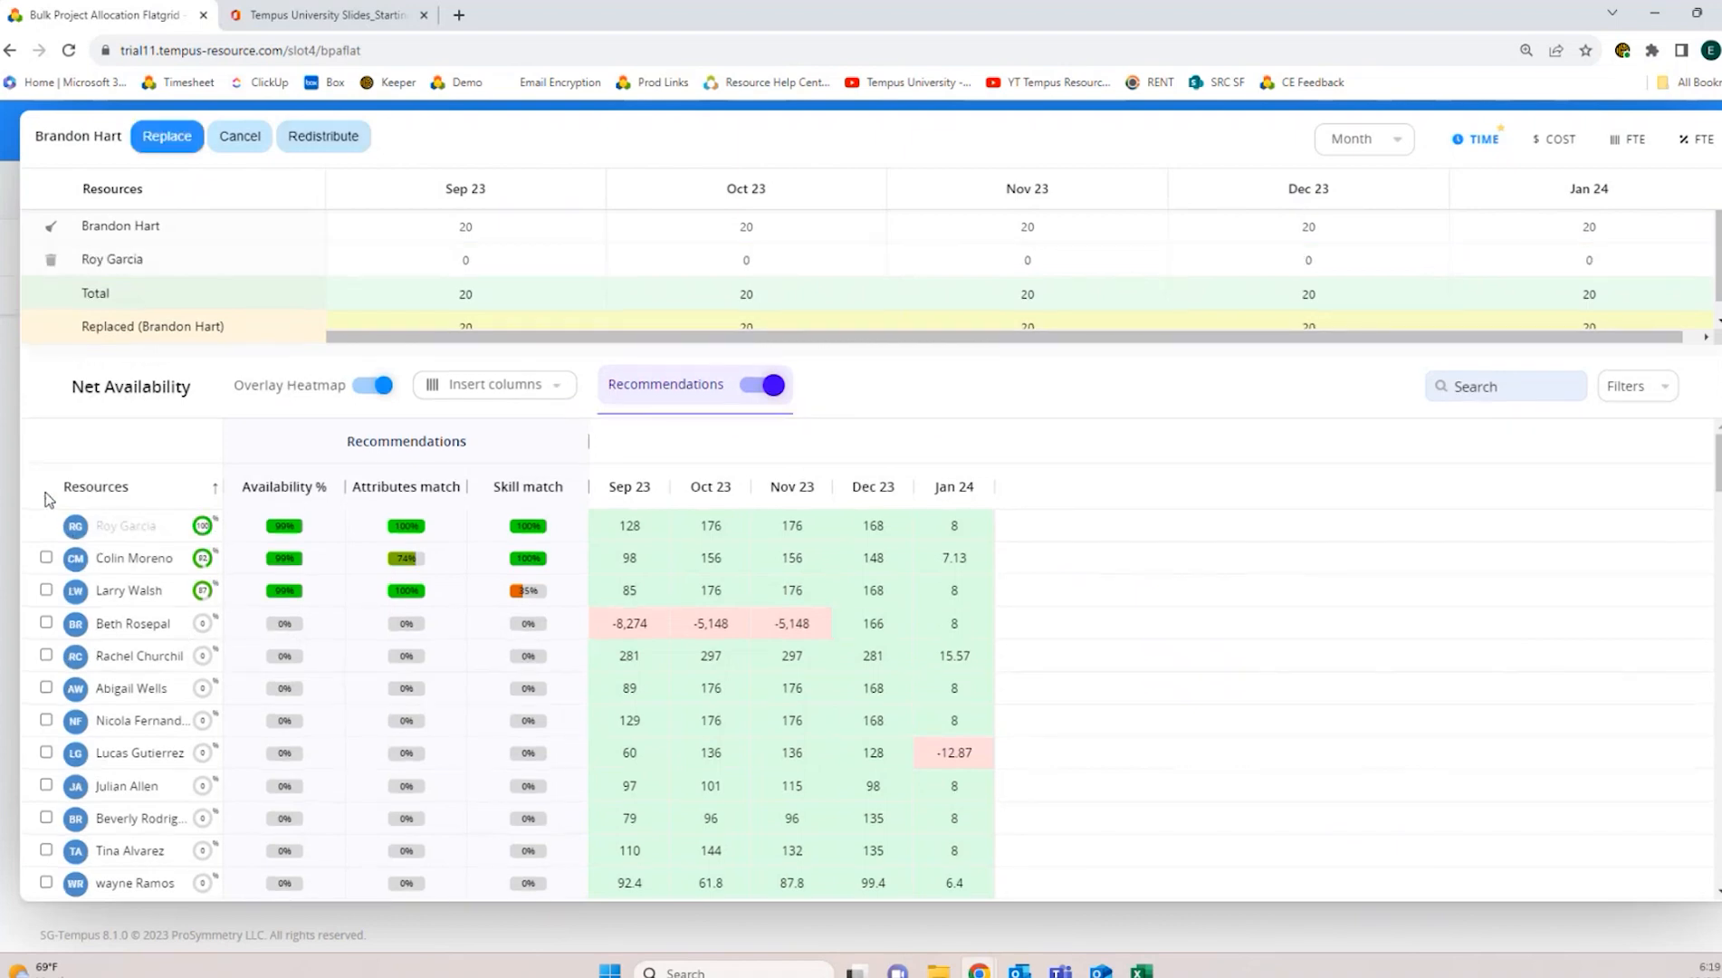
left_click(339, 138)
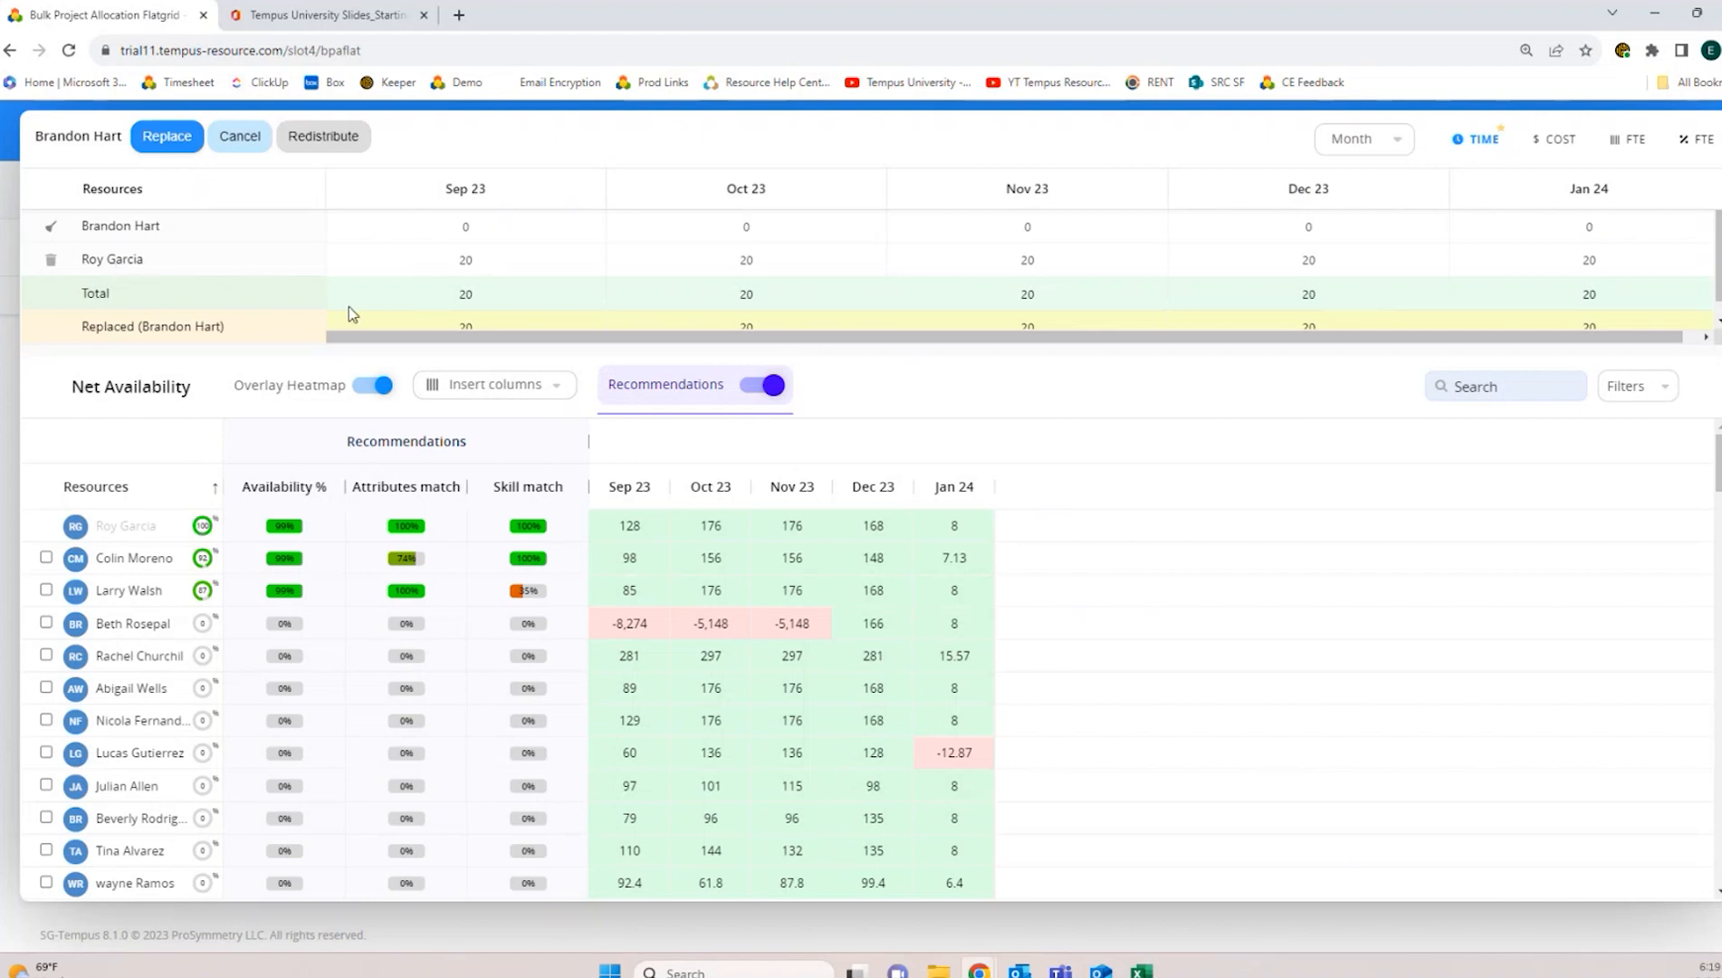
Swap the single replacement for the two highest-ranked recommended resources and redistribute the monthly hours between them
left_click(51, 263)
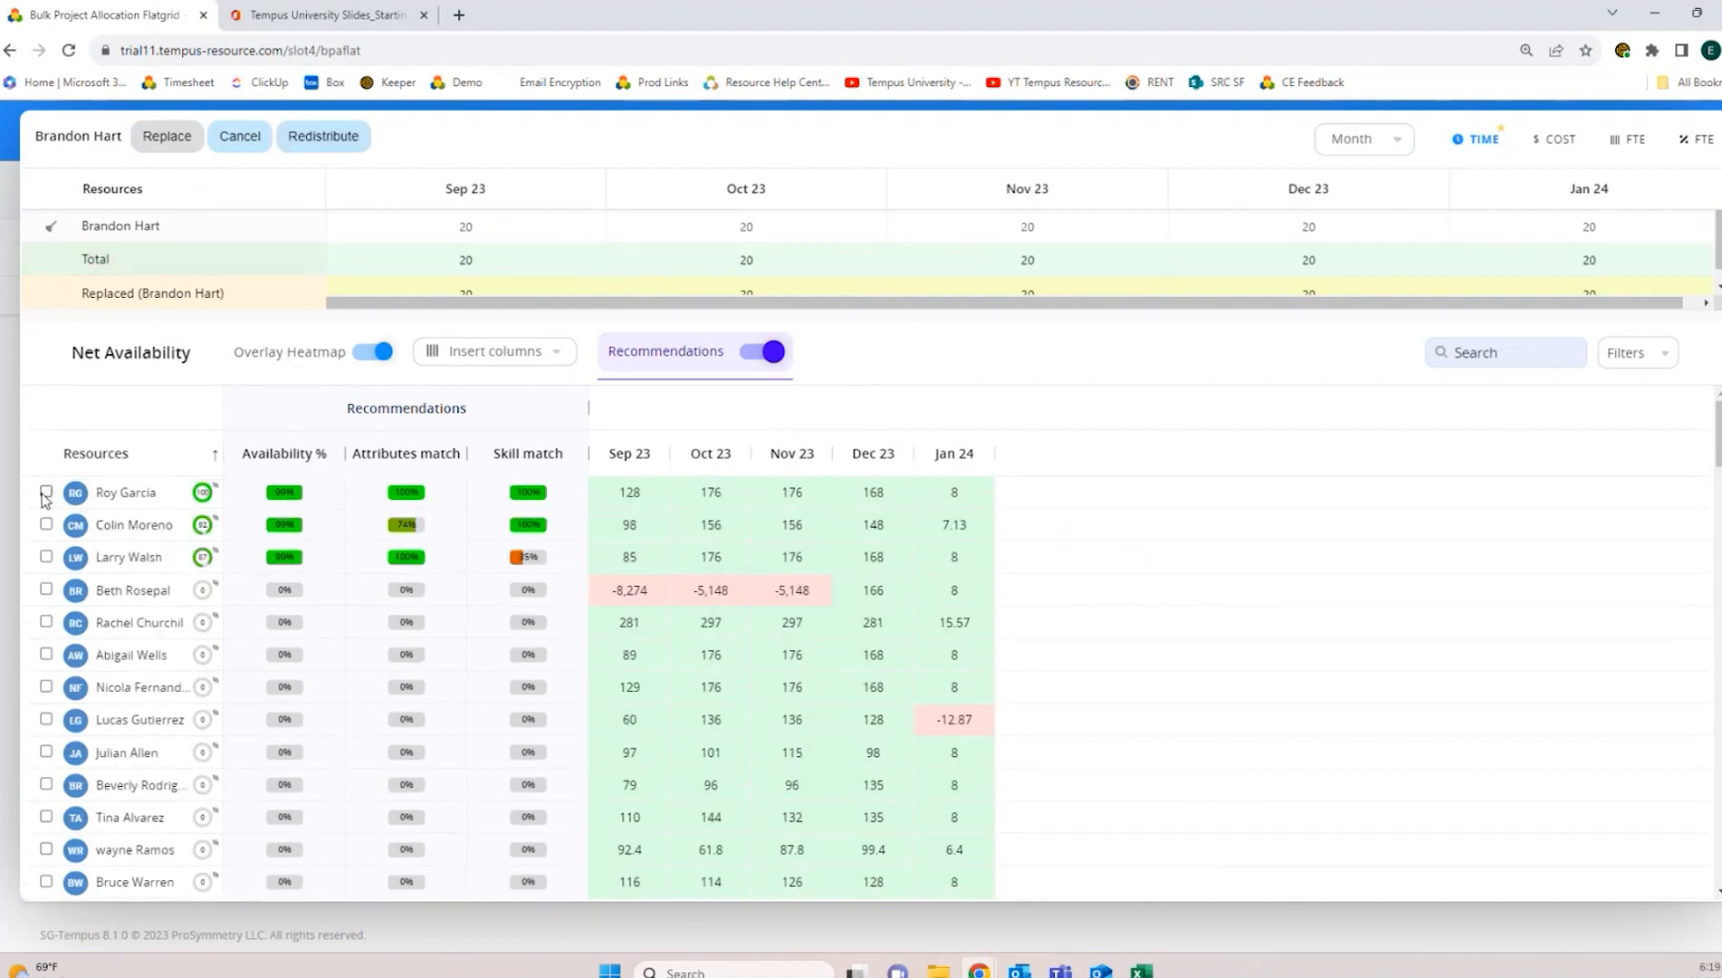
left_click(46, 491)
left_click(47, 559)
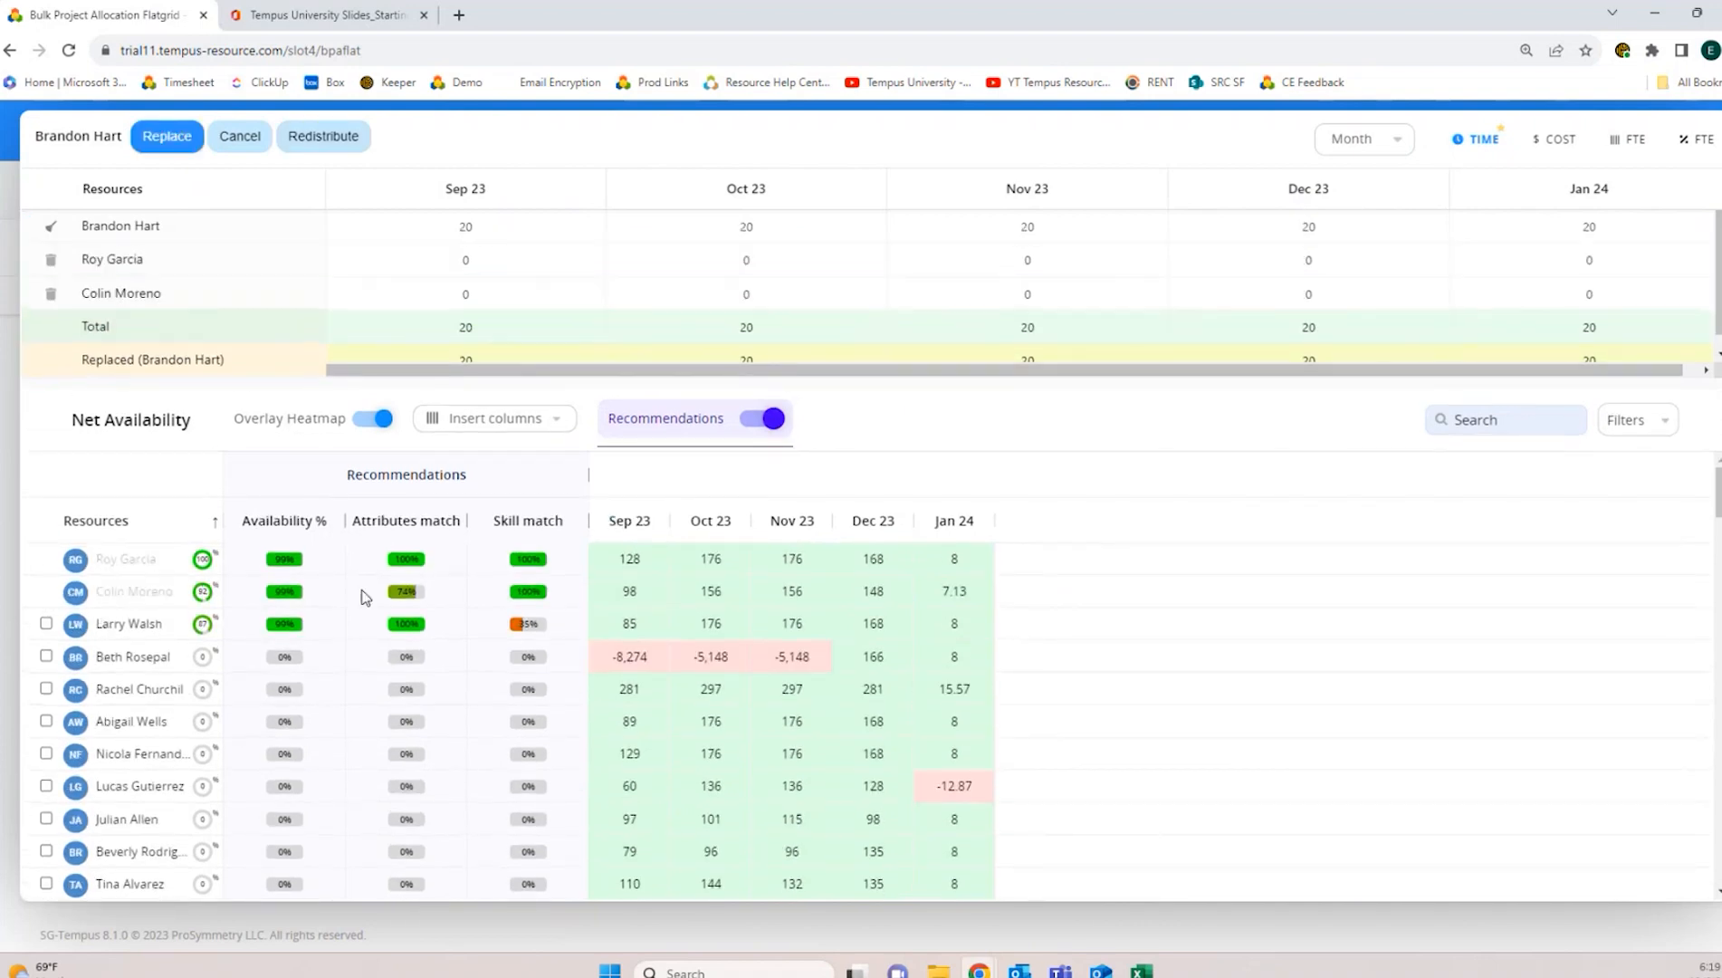
left_click(343, 147)
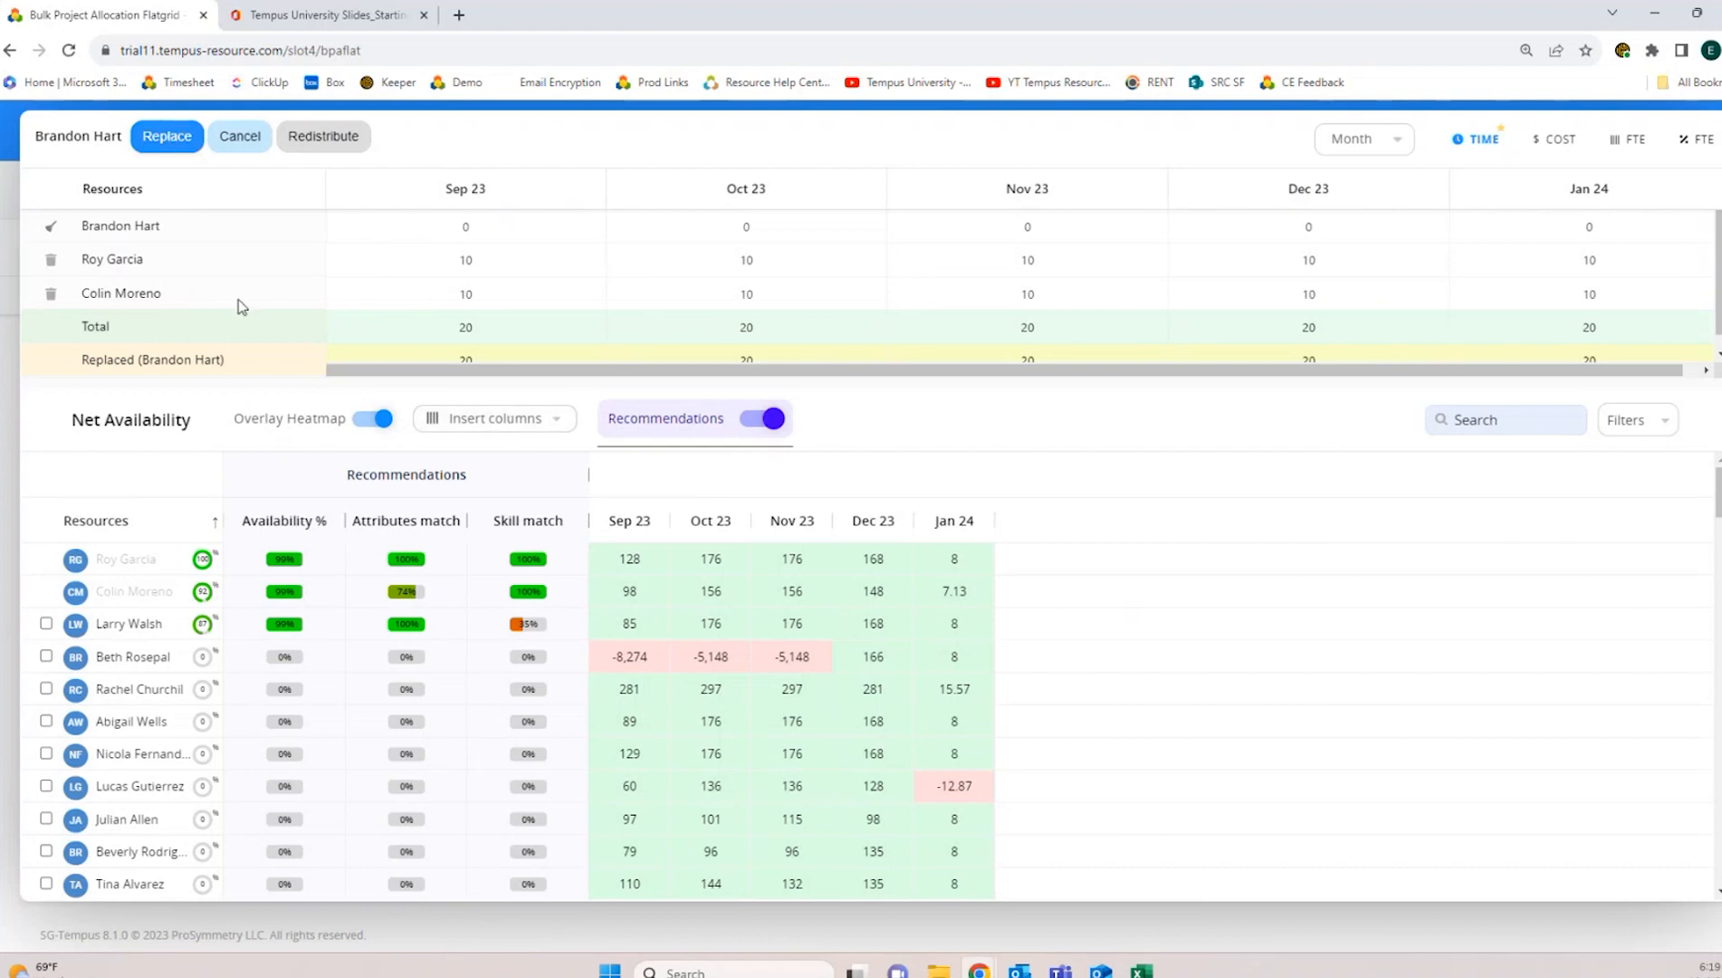
Set the first replacement's hours to 5 for Sep 23 and fill that value across through Jan 24
left_click(532, 262)
type("5")
key("Tab")
left_click(525, 273)
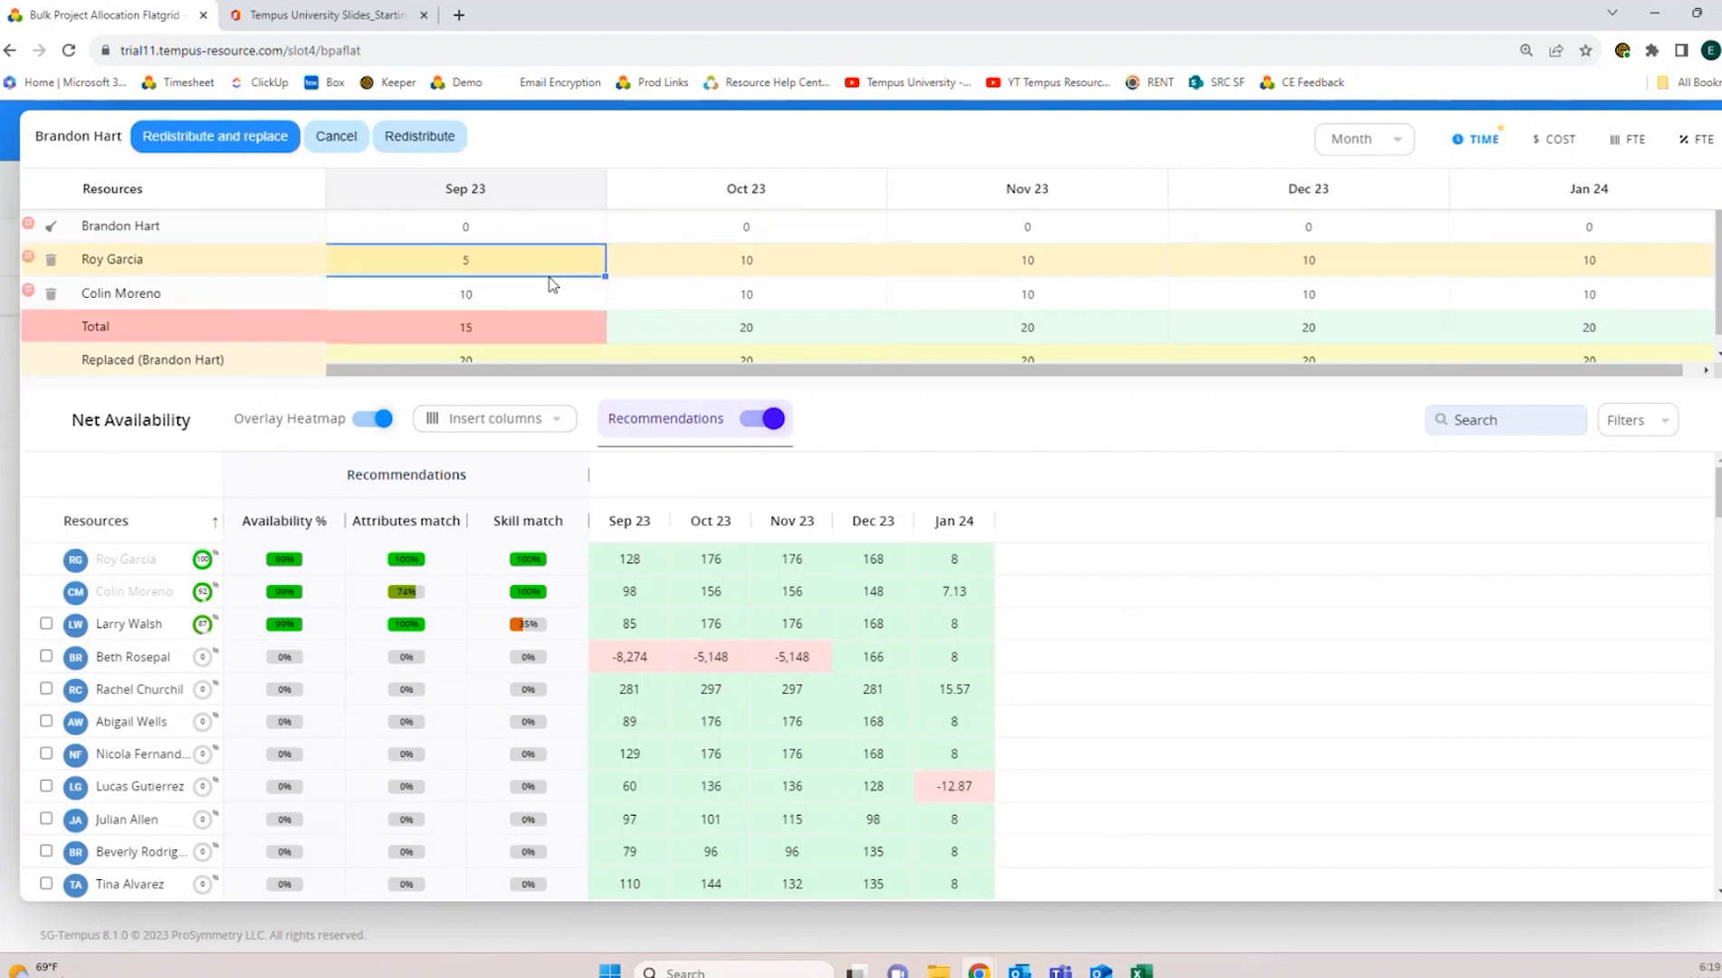
left_click_drag(604, 278, 1627, 265)
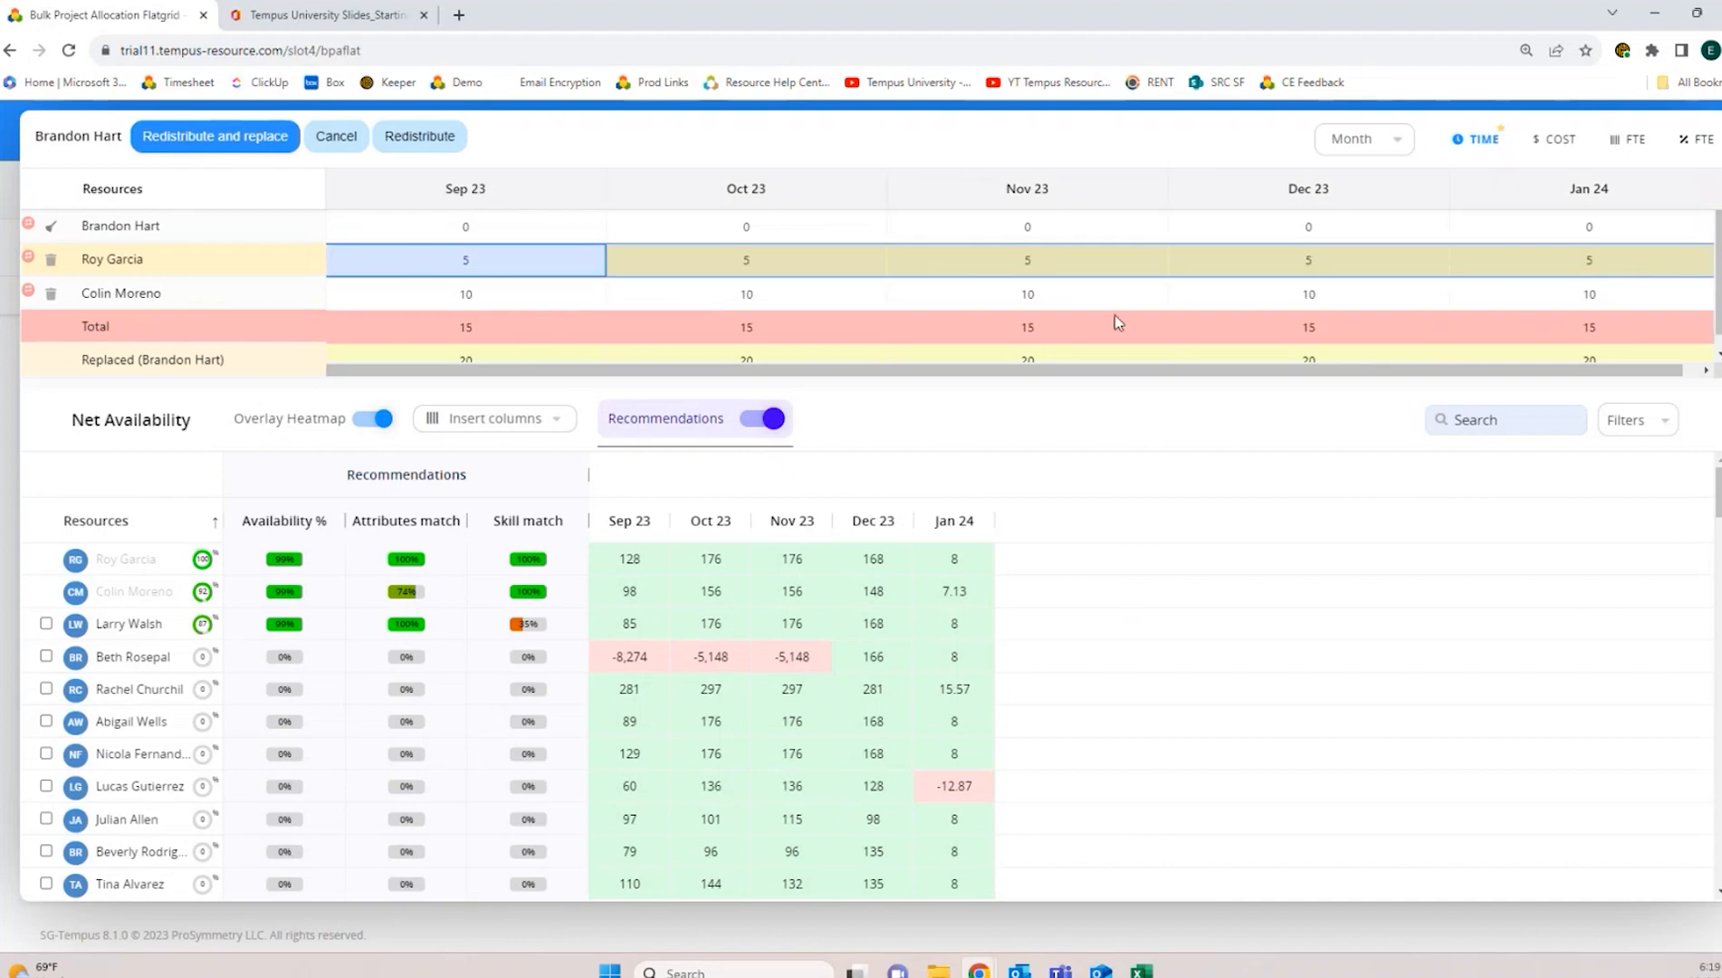
Assign the undistributed hours to the second replacement, and apply and save the resource replacement
left_click(29, 291)
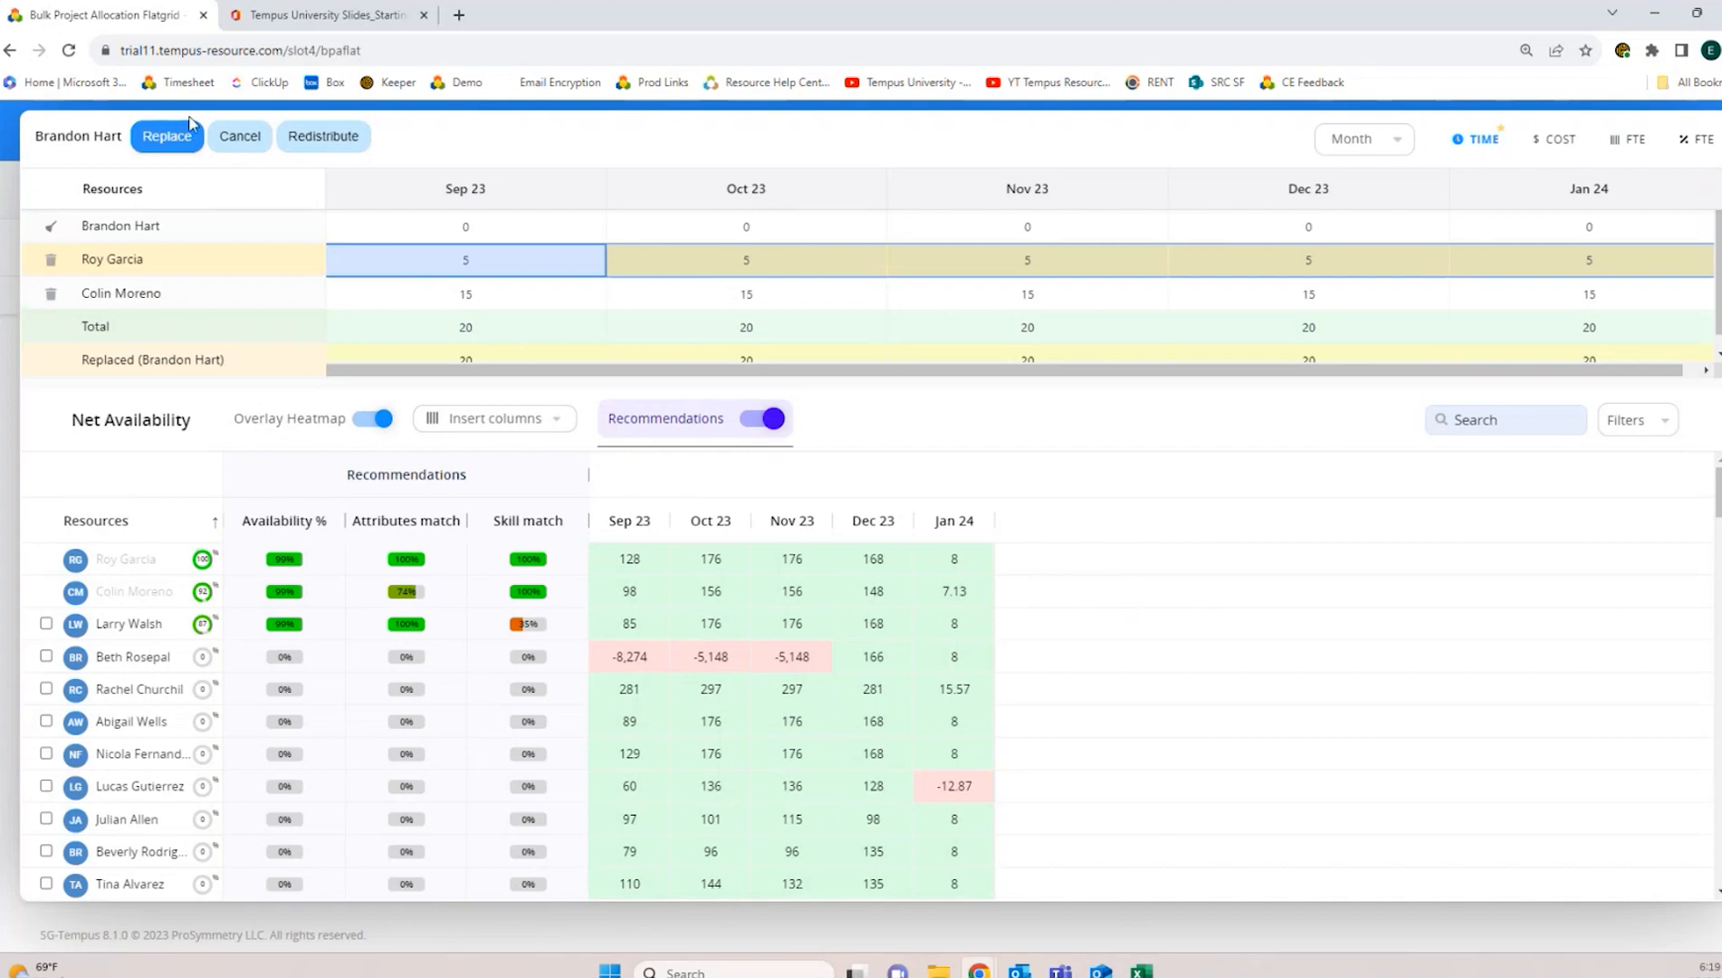
left_click(181, 141)
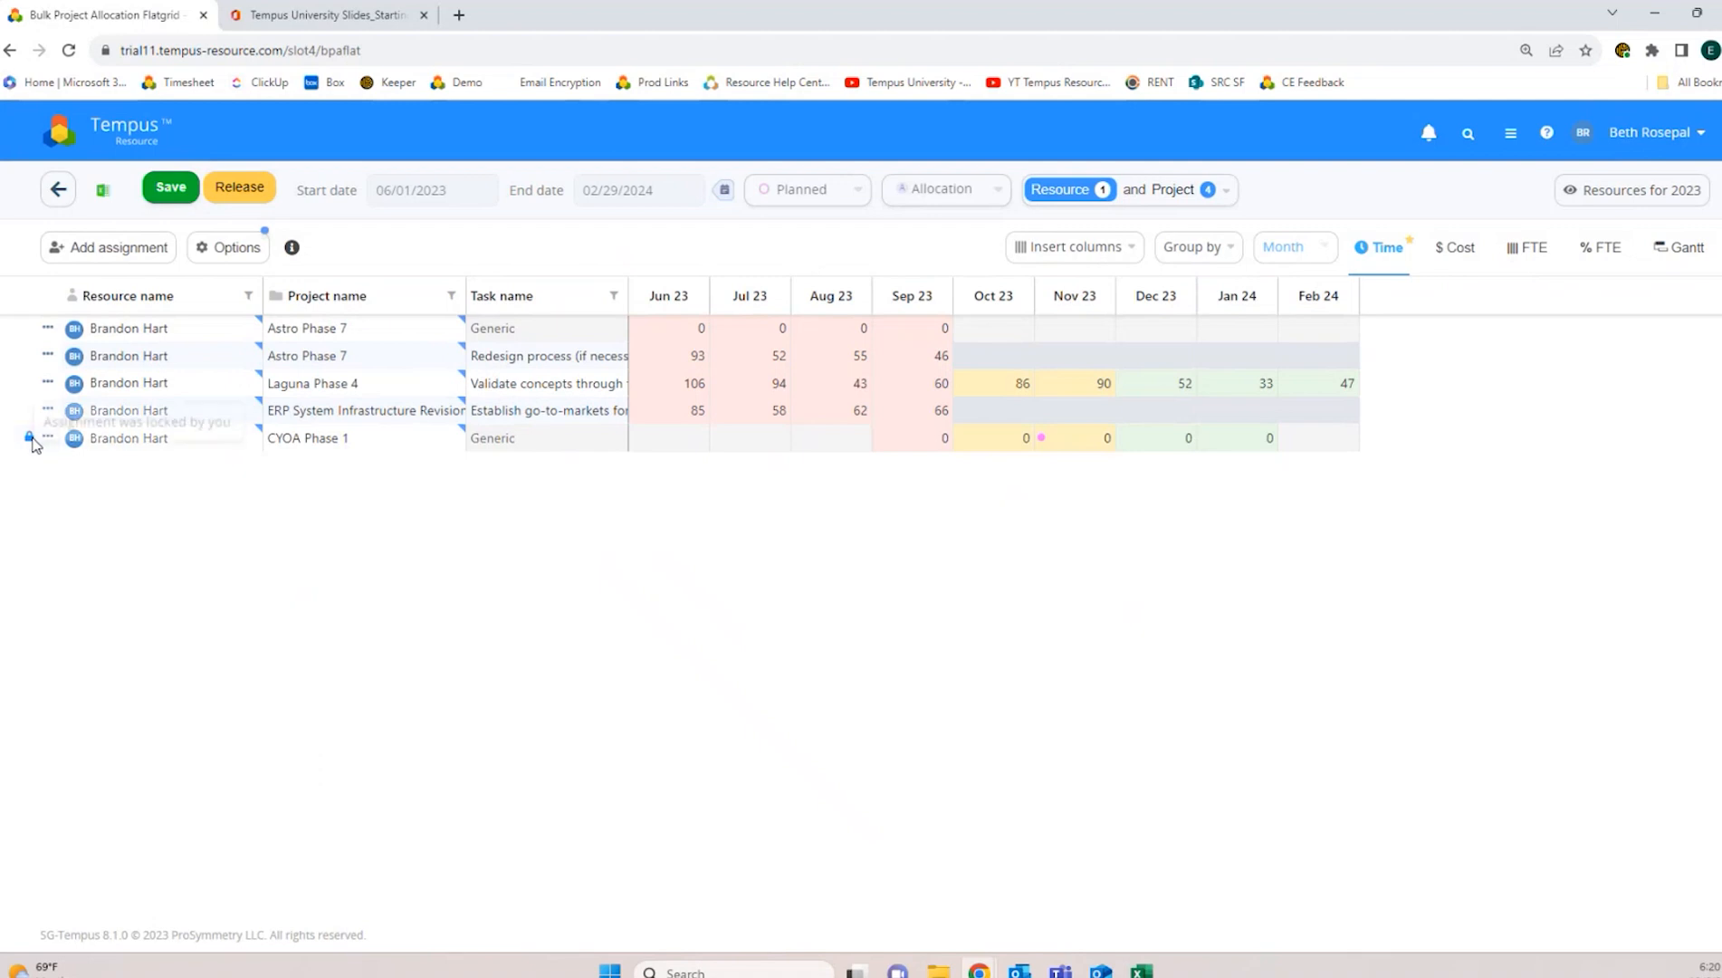
left_click(181, 192)
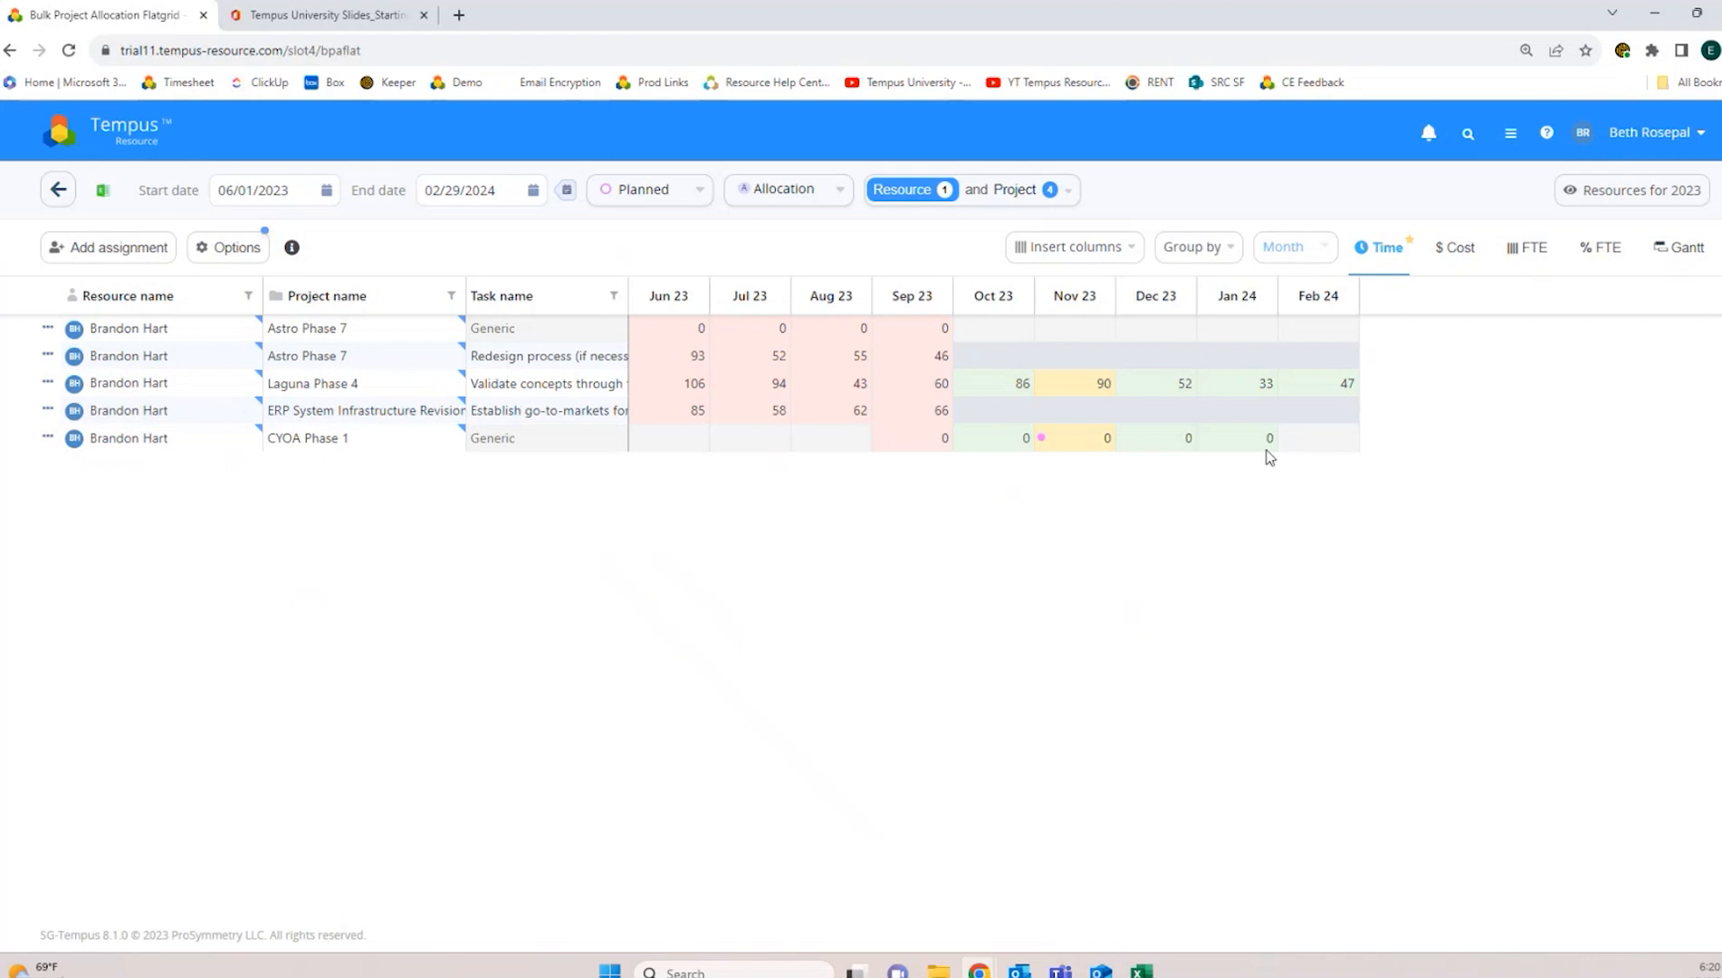
Add both replacement resources to the grid's resource selection to show their assignments alongside the original resource's
left_click(1043, 192)
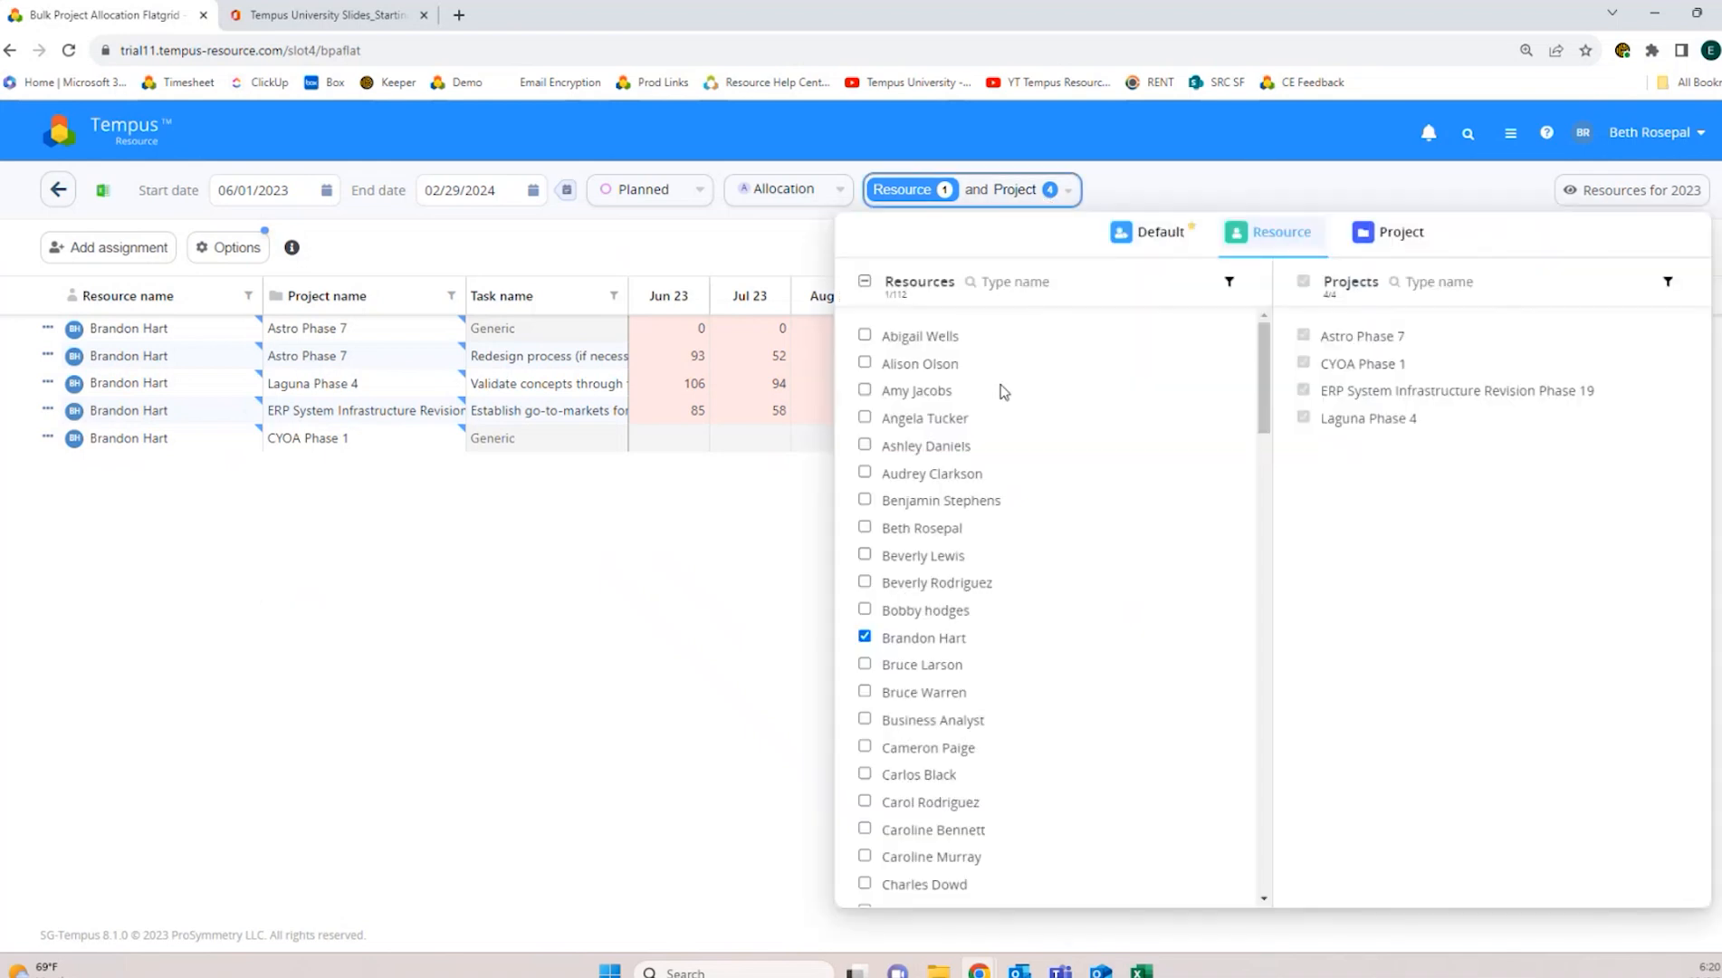
scroll(910, 566, "down", 2)
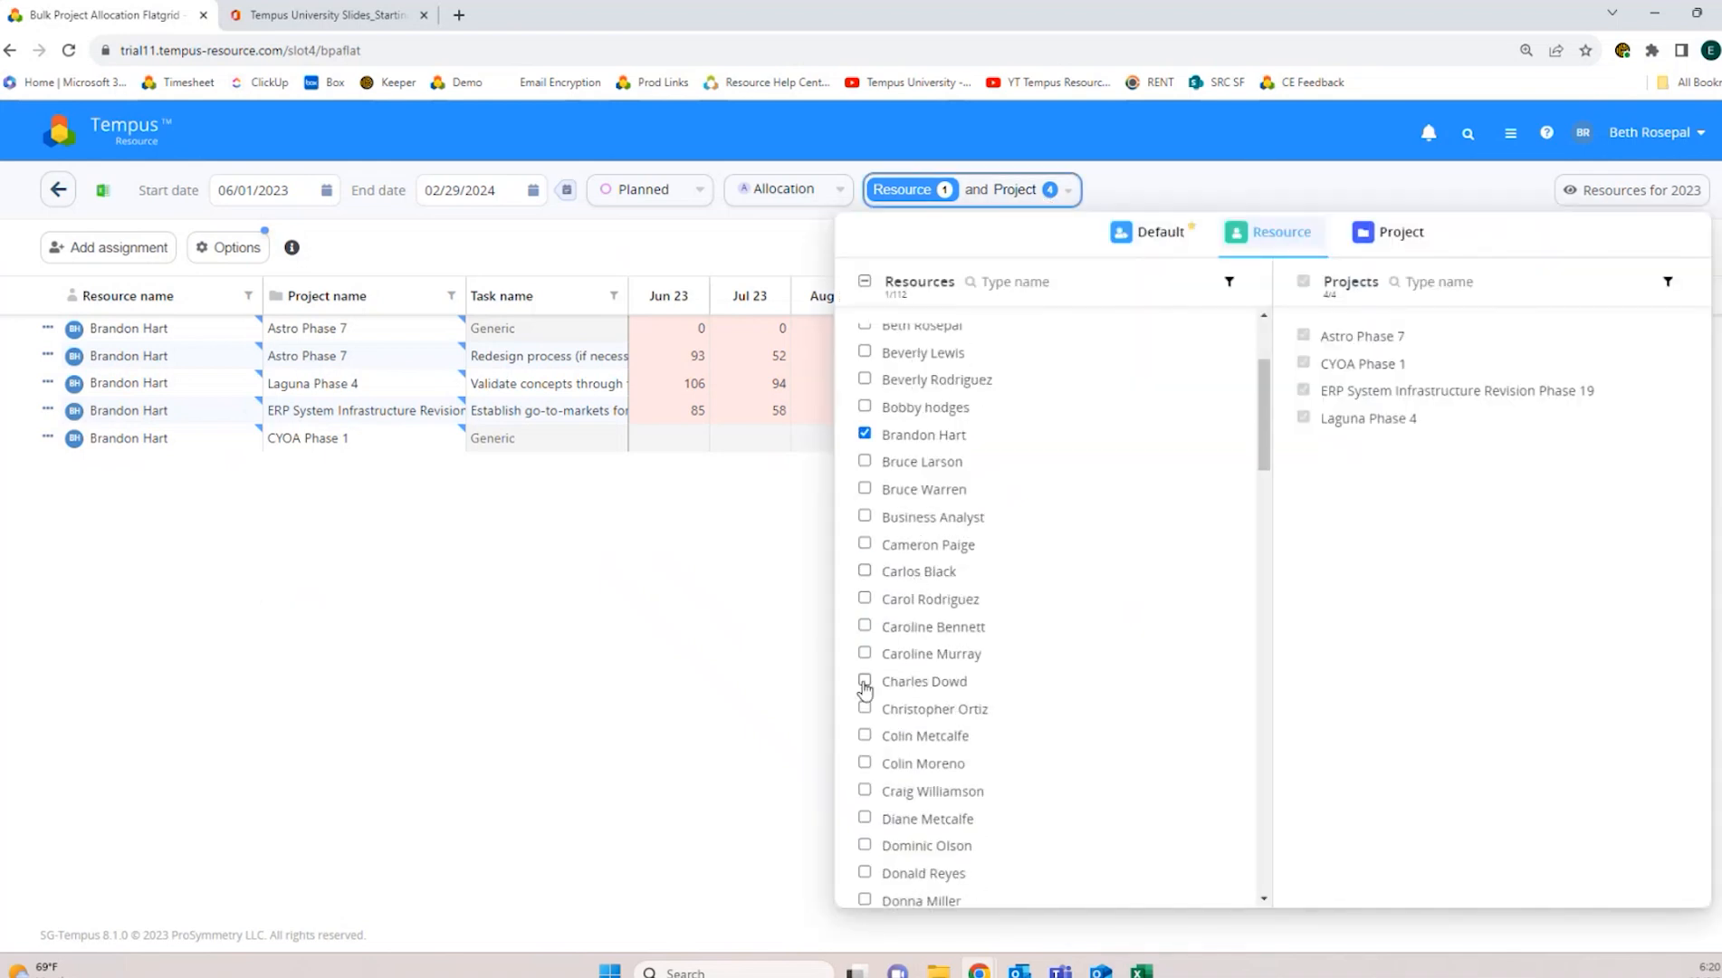
scroll(862, 706, "down", 1)
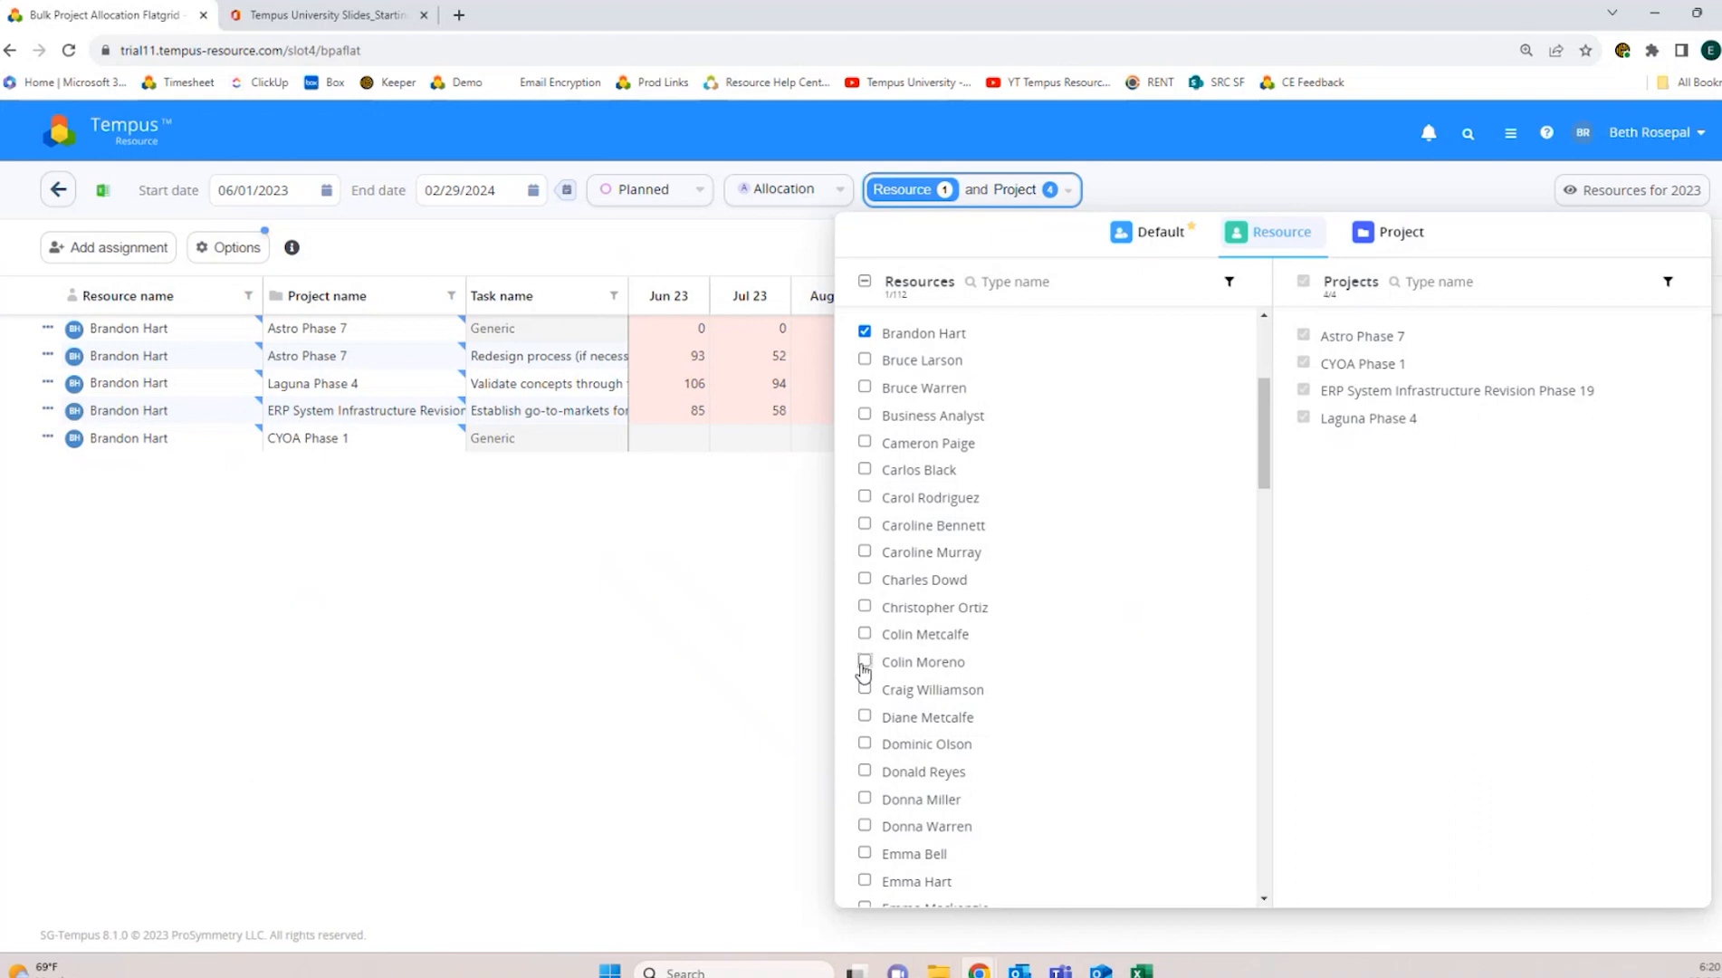
left_click(863, 671)
scroll(996, 633, "down", 12)
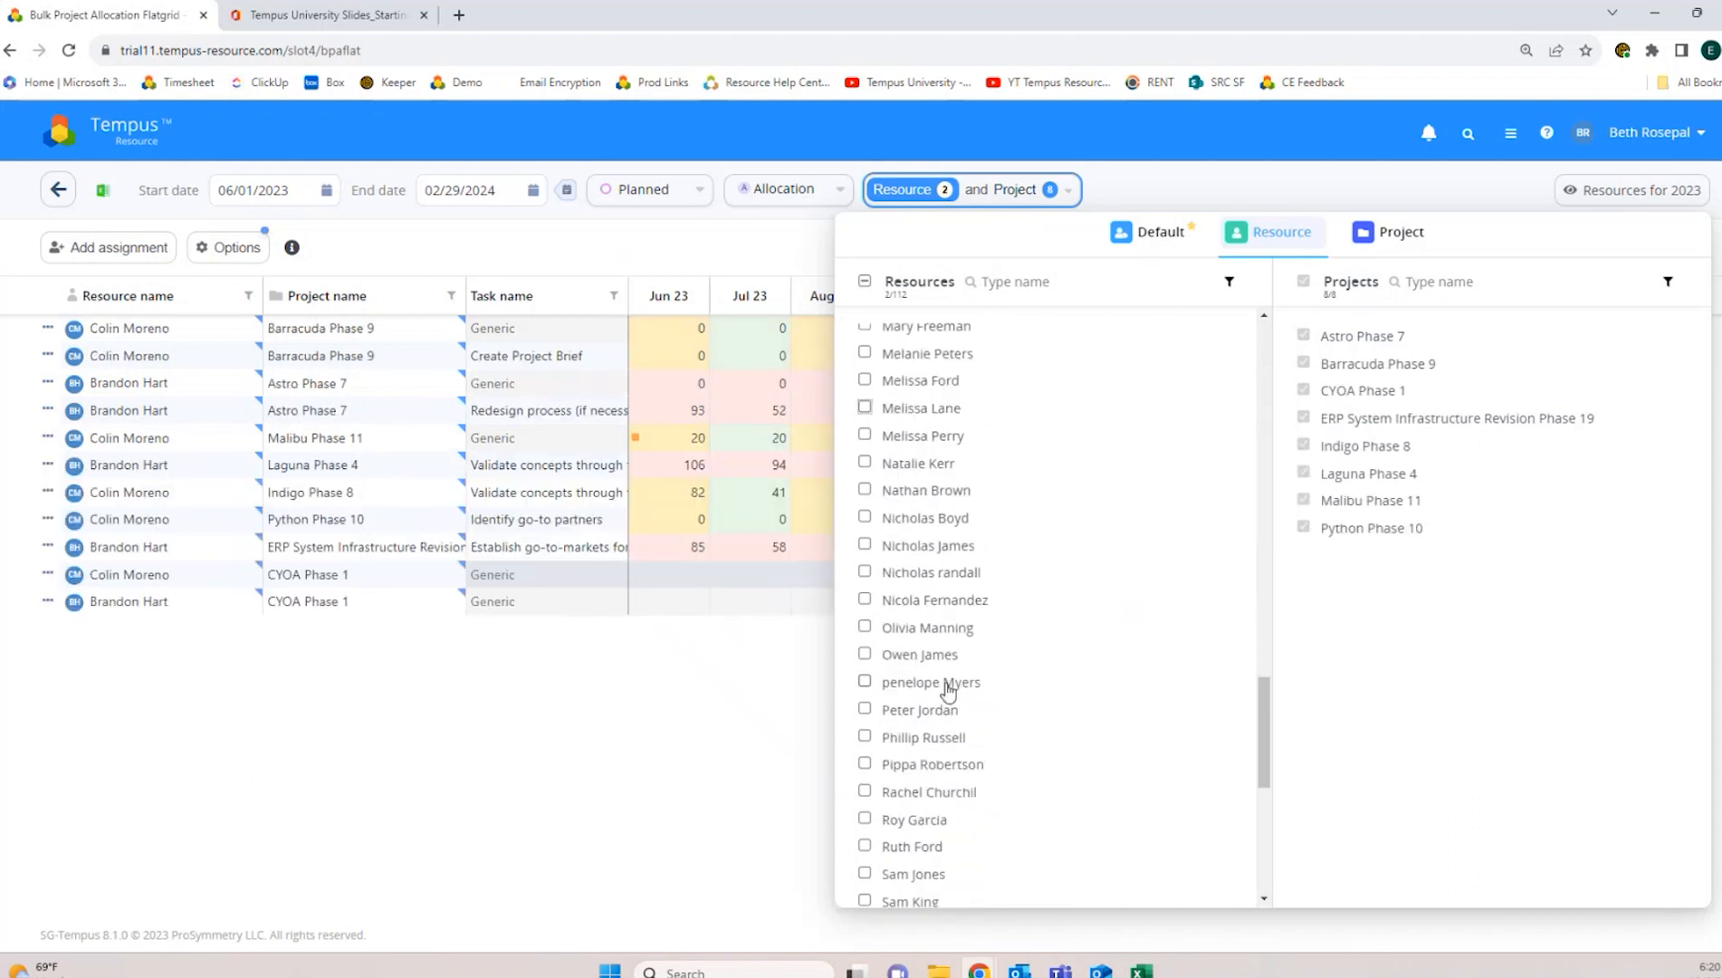
scroll(865, 729, "down", 2)
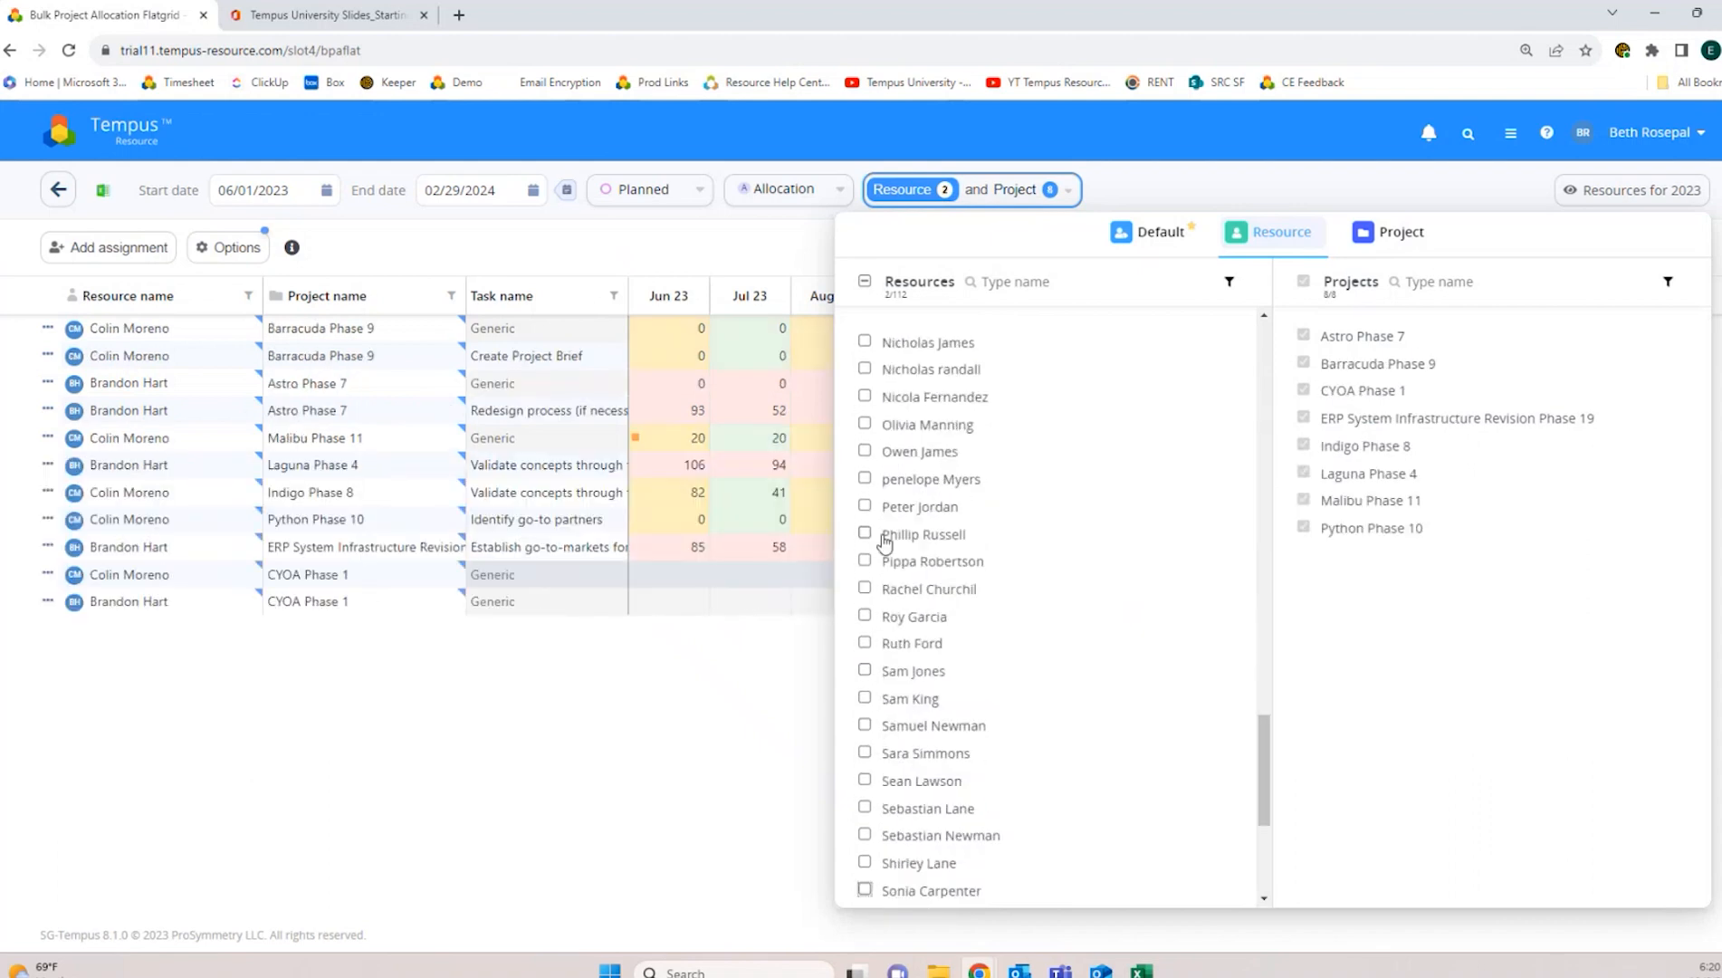
left_click(865, 617)
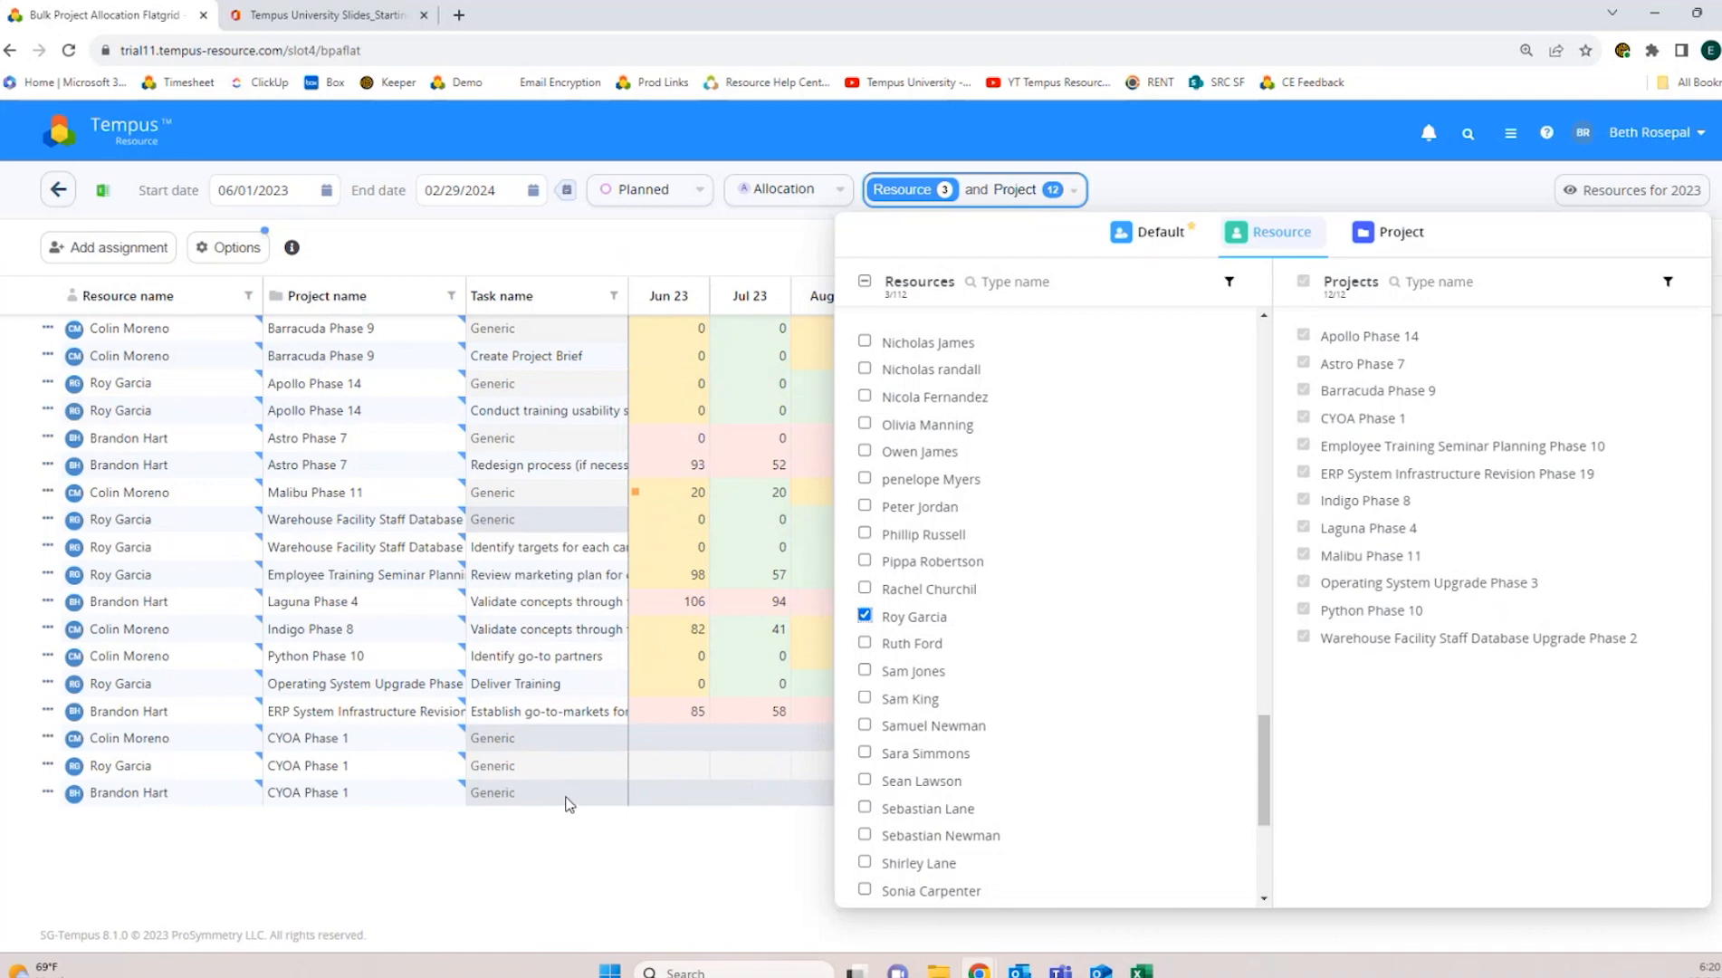
left_click(579, 846)
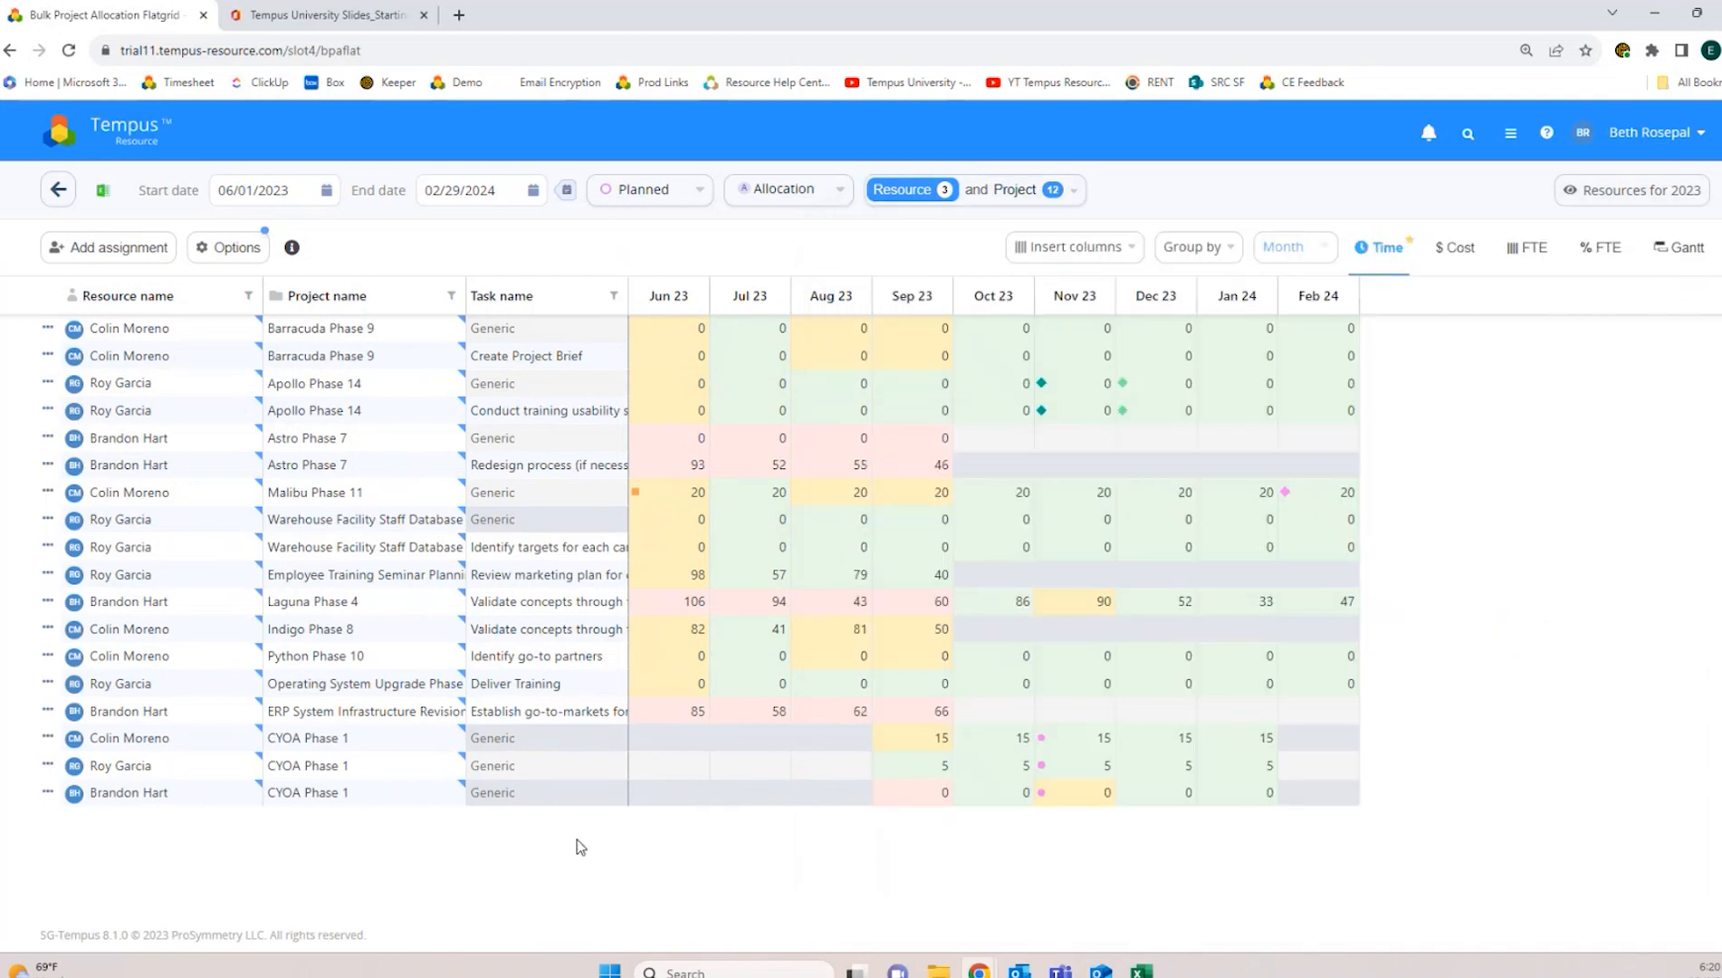